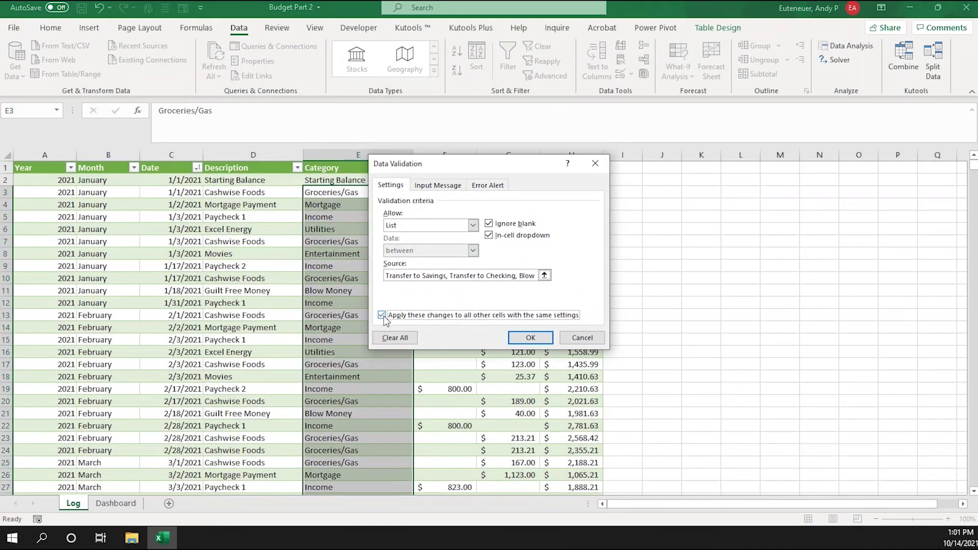
Confirm the category list, add a sheet, and enter a balance formula over B1:B3.
key(Return)
click(169, 503)
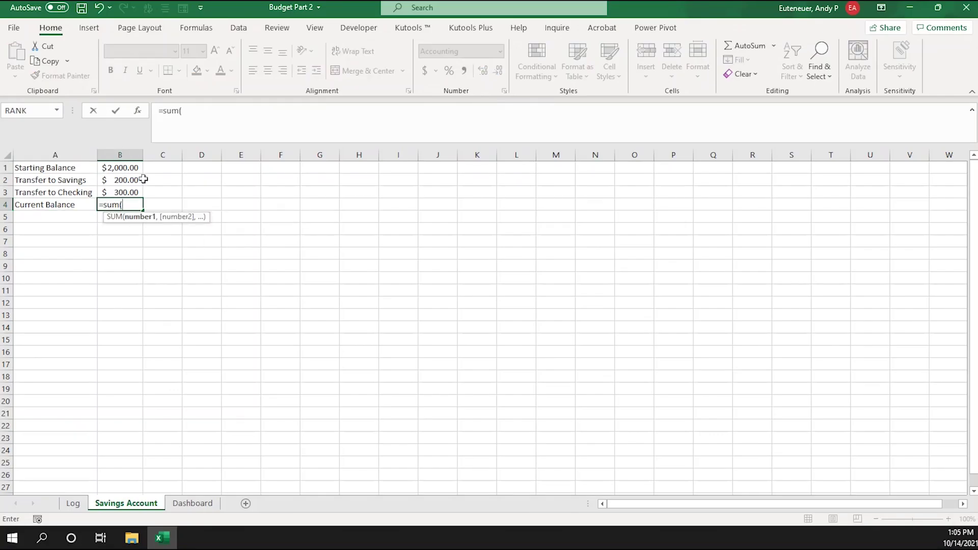
drag(137, 168, 135, 191)
key(Return)
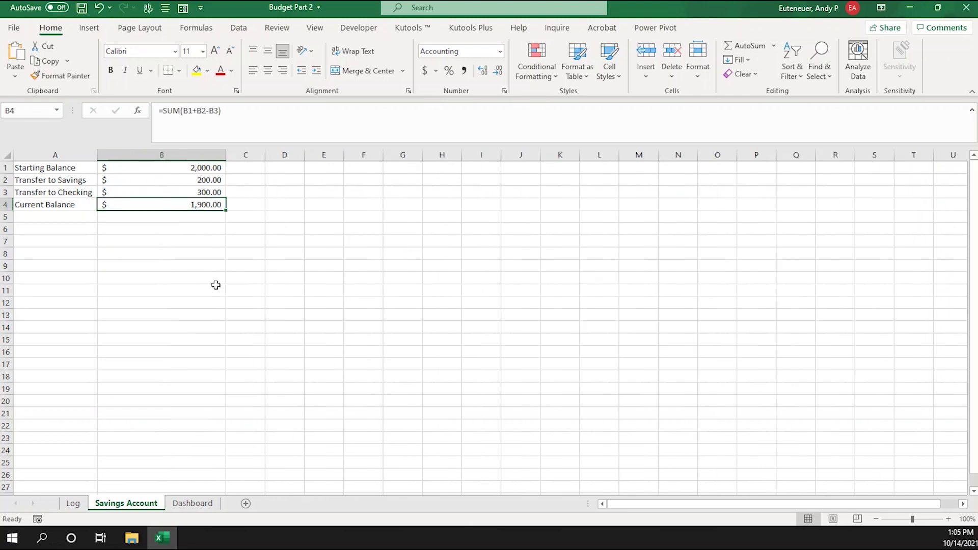
click(536, 66)
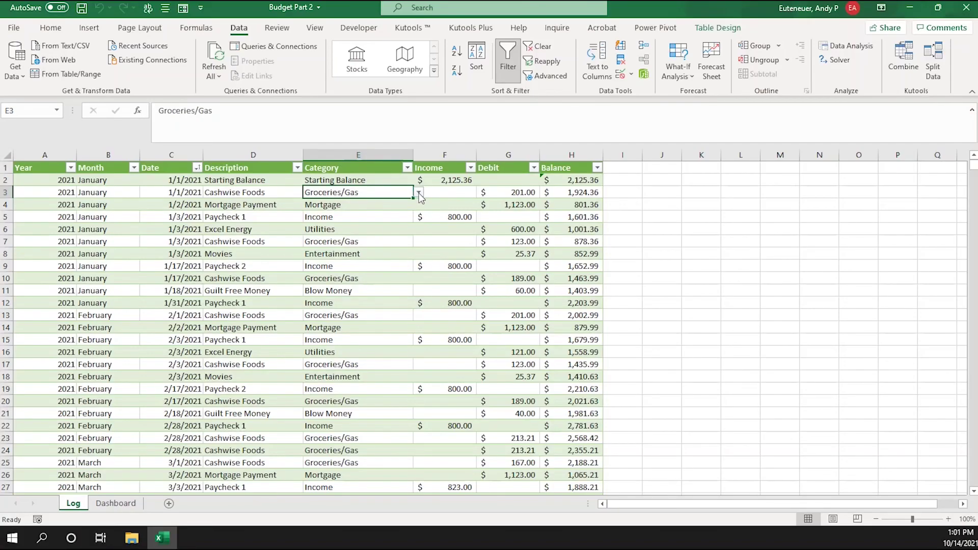
Prepend 'Transfer to Savings, Transfer to Checking,' to the Category validation list for all matching cells.
click(419, 193)
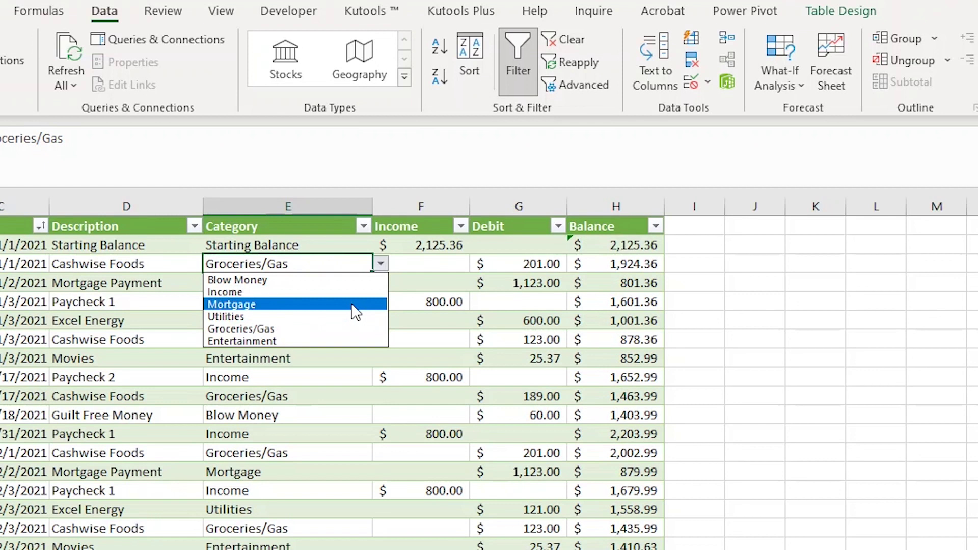
click(382, 265)
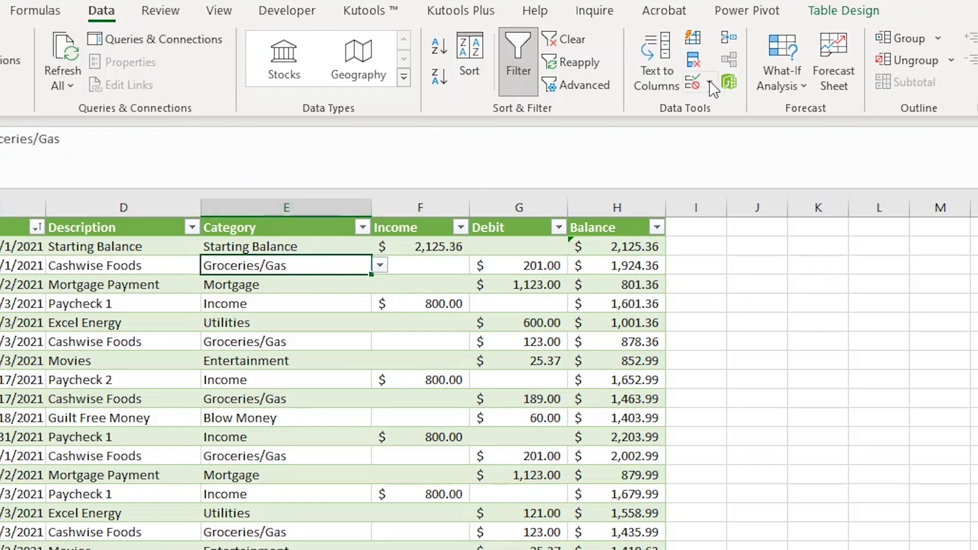
click(727, 82)
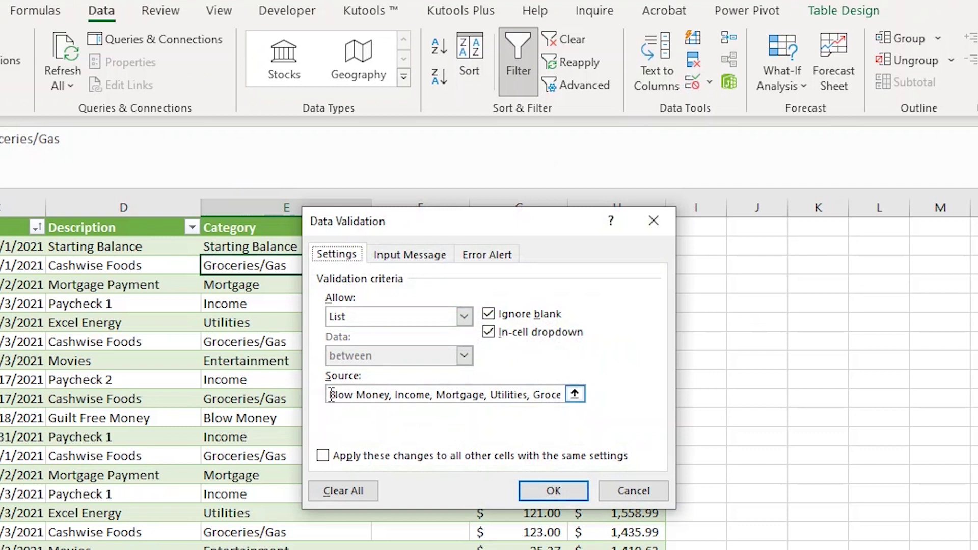
click(331, 395)
text(Trans)
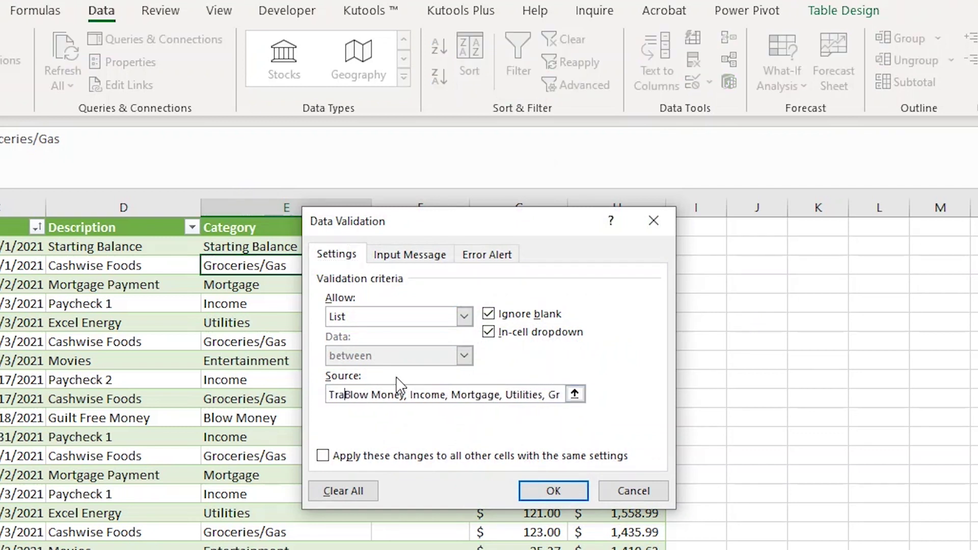
text(fer to Savings,)
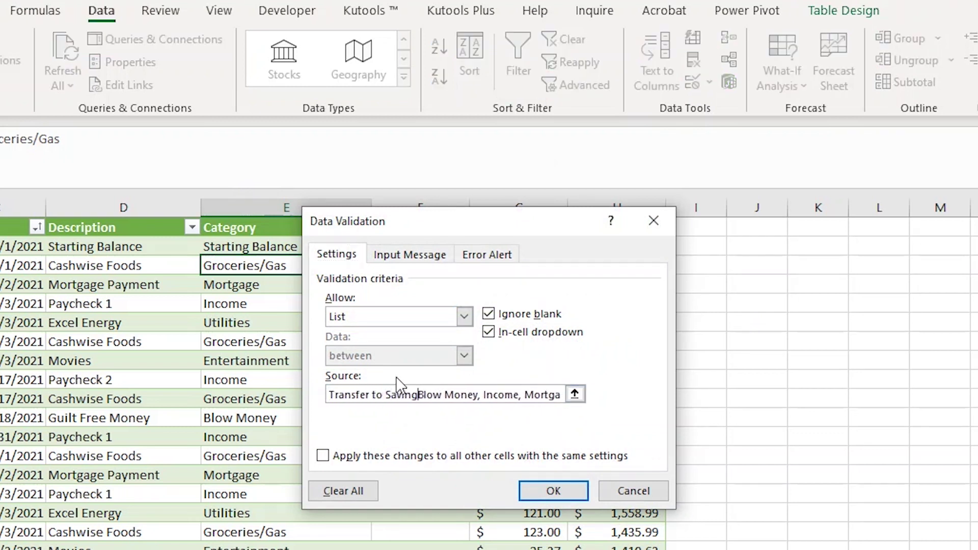
text( Transfer to Chec)
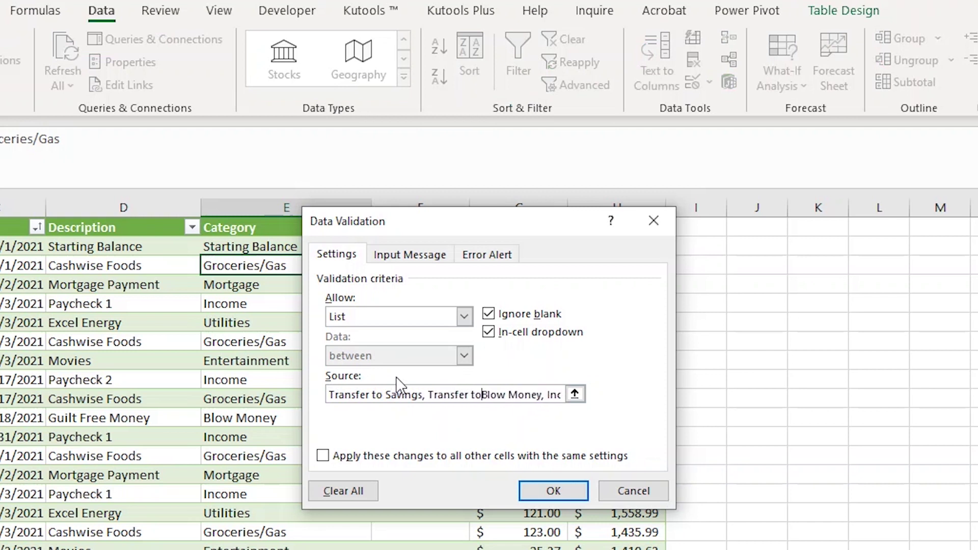
text(king,)
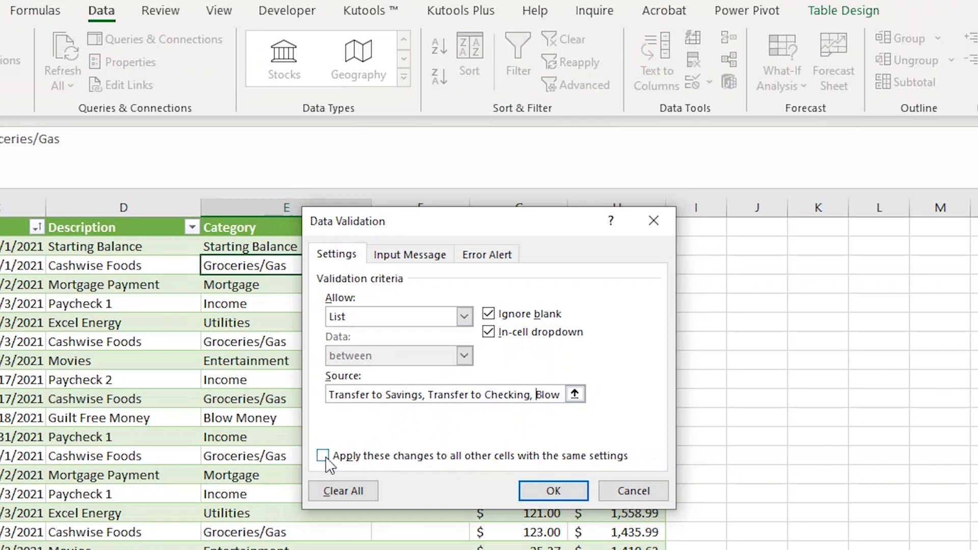
click(323, 456)
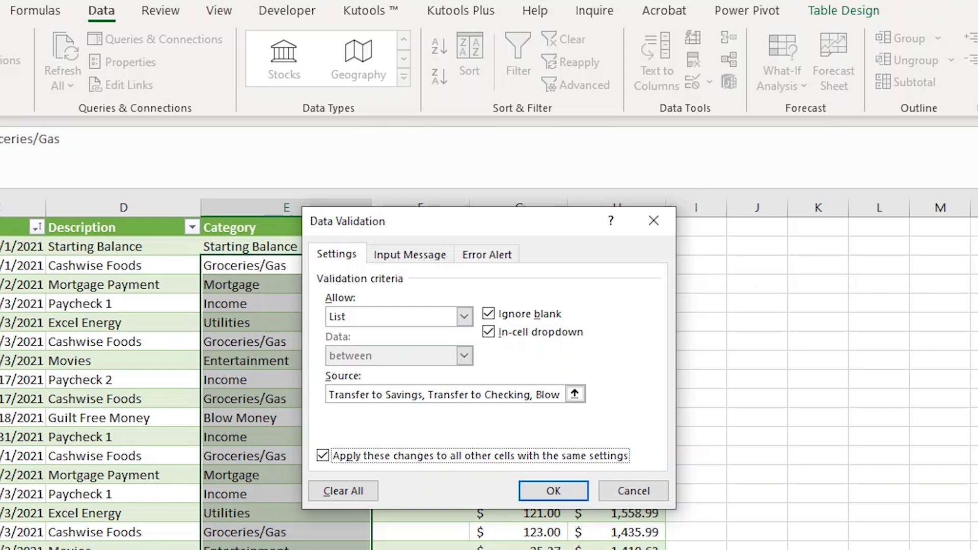
click(555, 490)
click(316, 263)
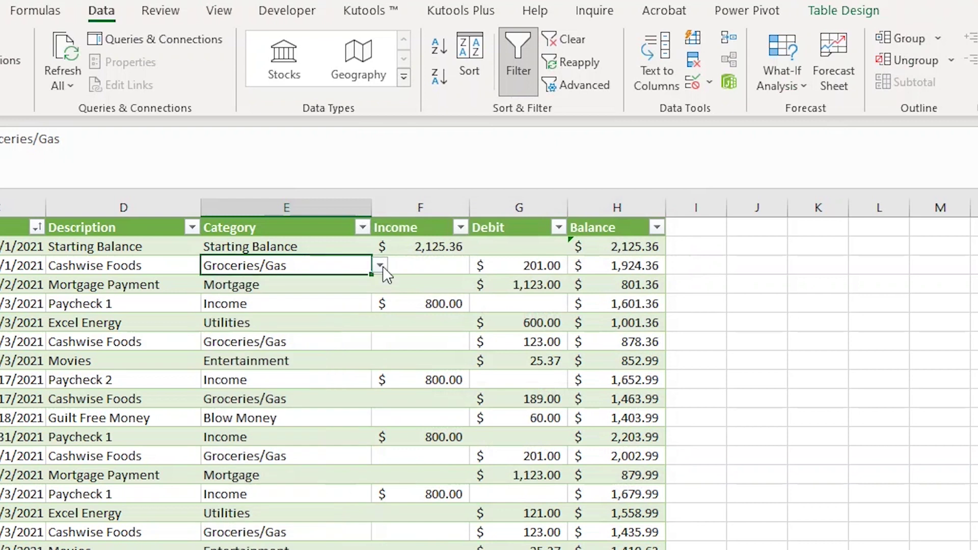
click(381, 265)
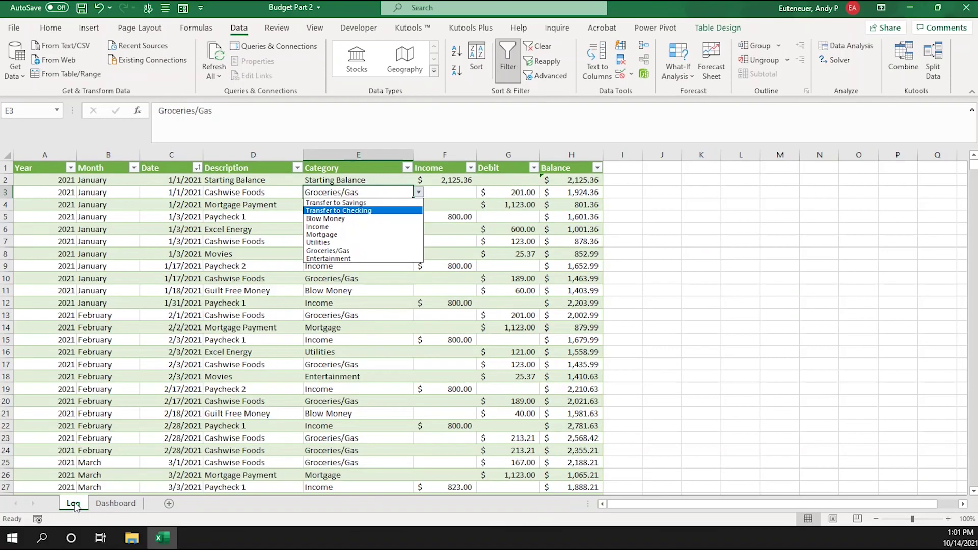
Add a new sheet after Log and rename it Savings Account.
click(74, 504)
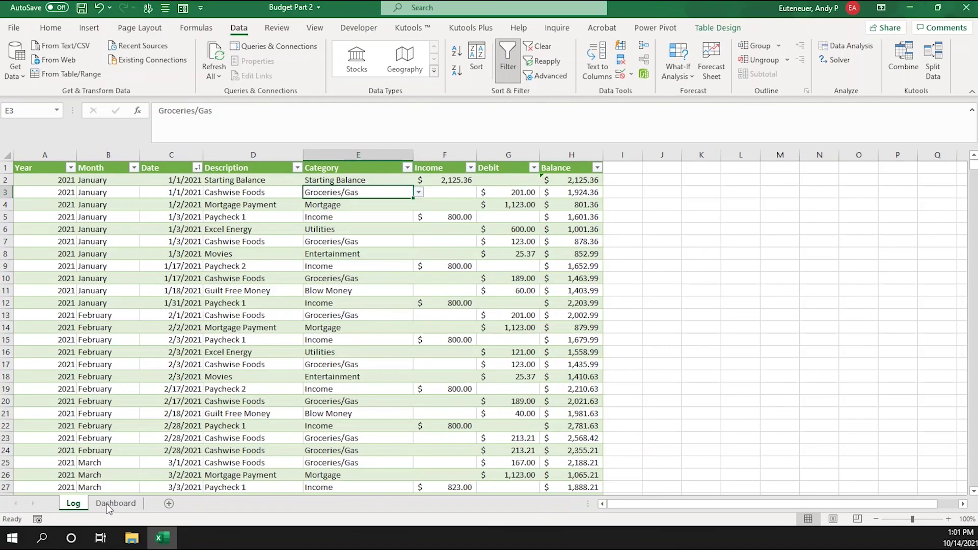
click(169, 504)
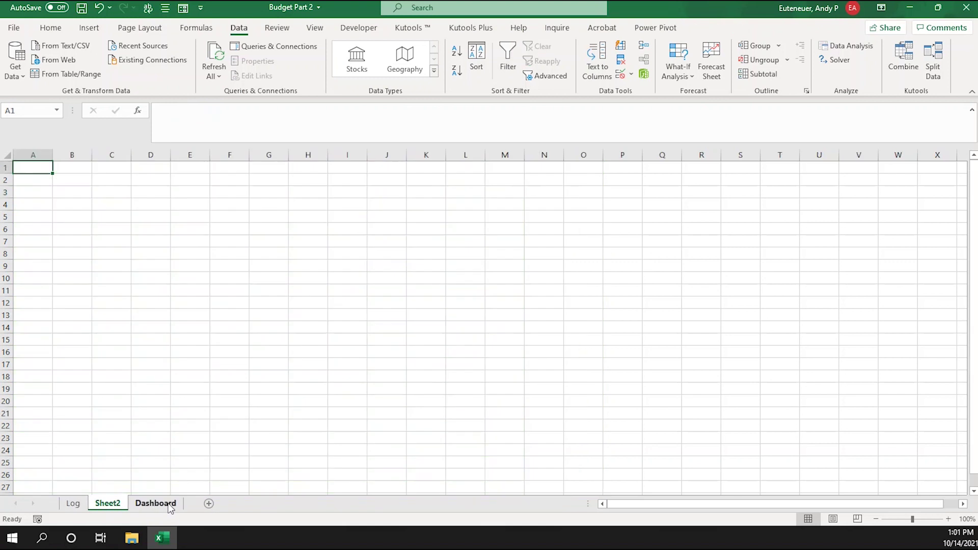
right_click(111, 504)
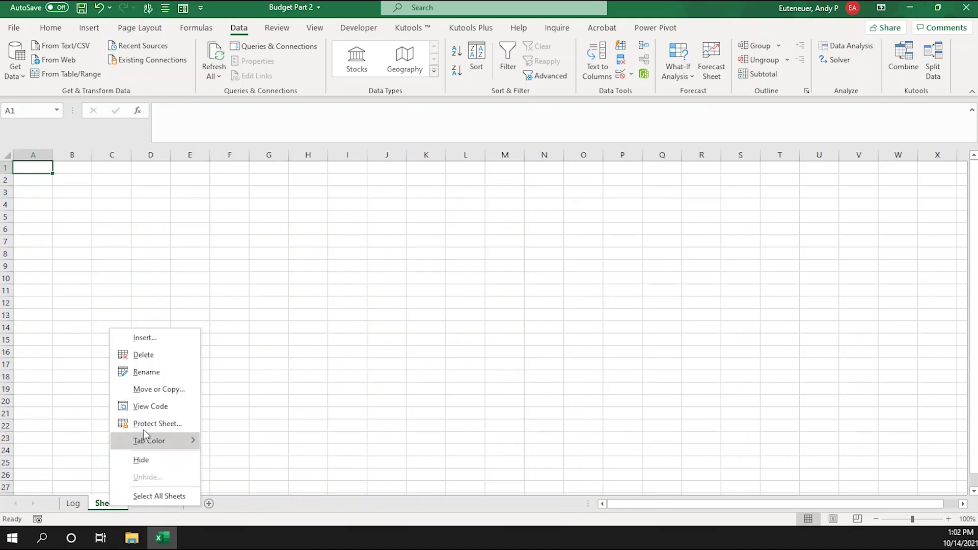
click(146, 375)
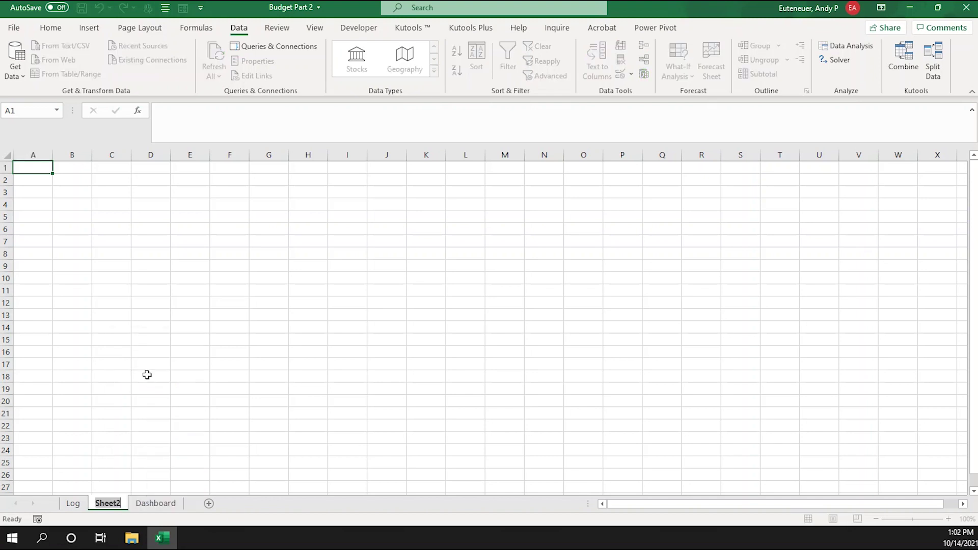
text(Savings Accou)
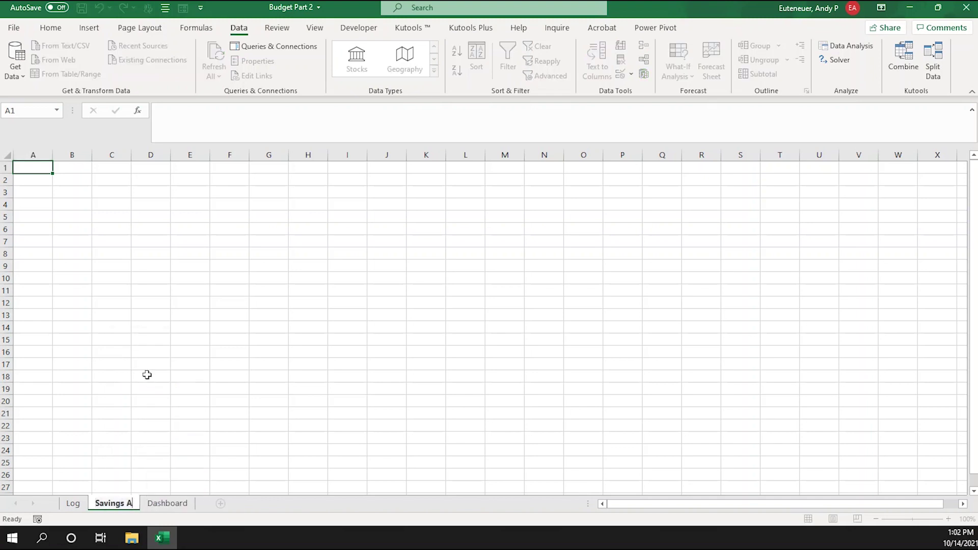
text(nt)
key(Return)
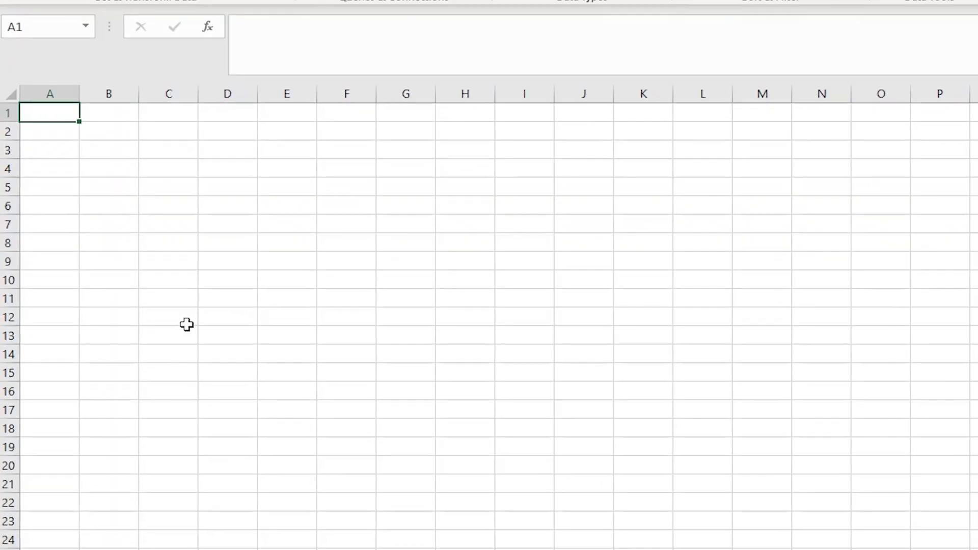
Enter the label Starting Balance in A1, widen column A, and put 2000 in B1.
text(Starting Balance)
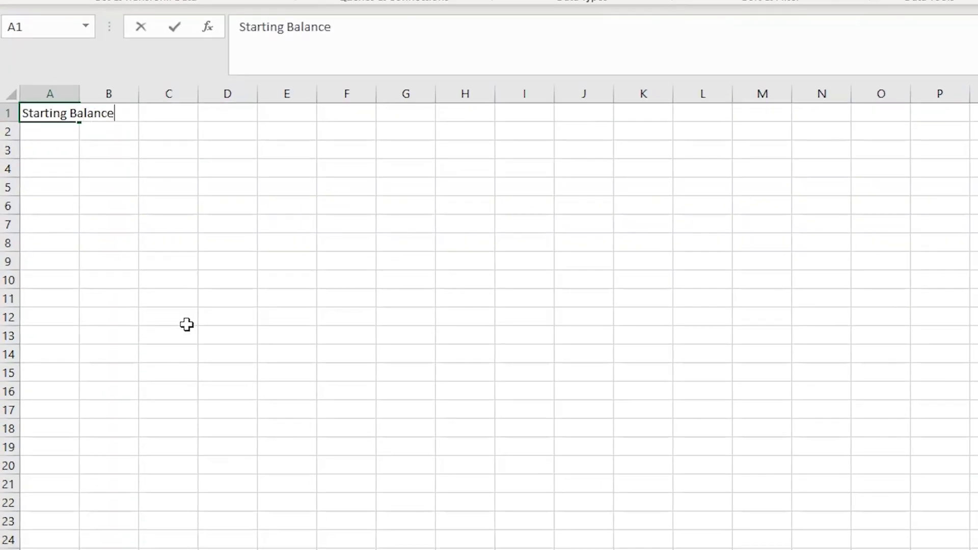
key(Return)
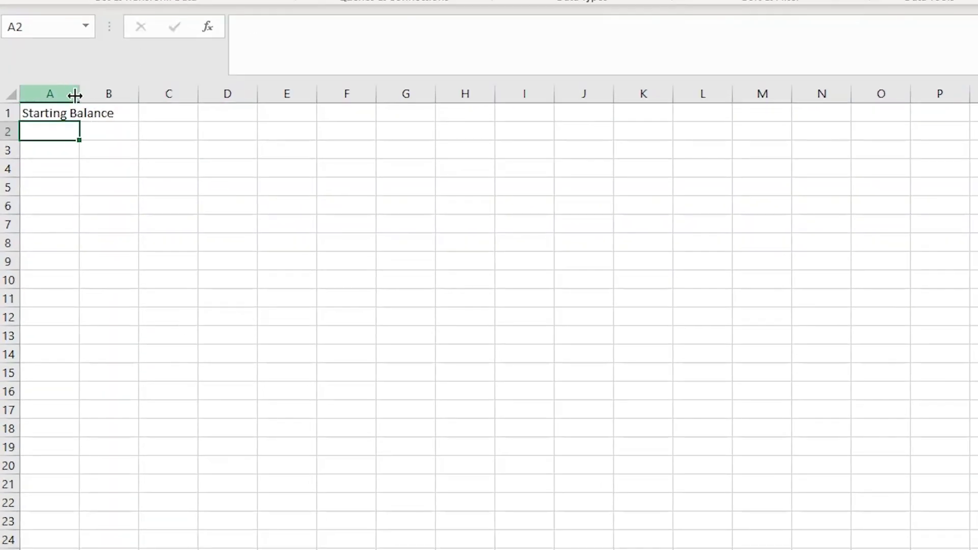
drag(79, 93, 137, 94)
click(175, 116)
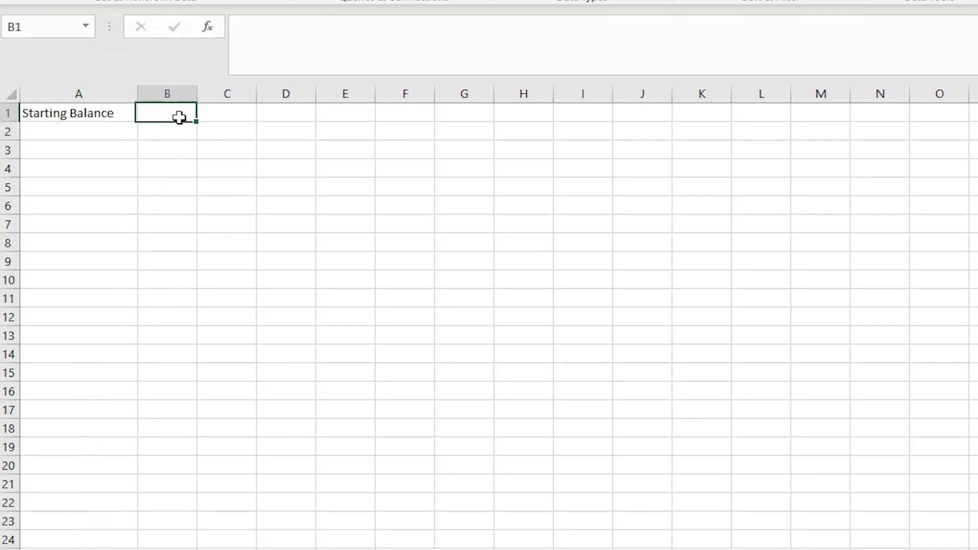
text(2000)
key(Return)
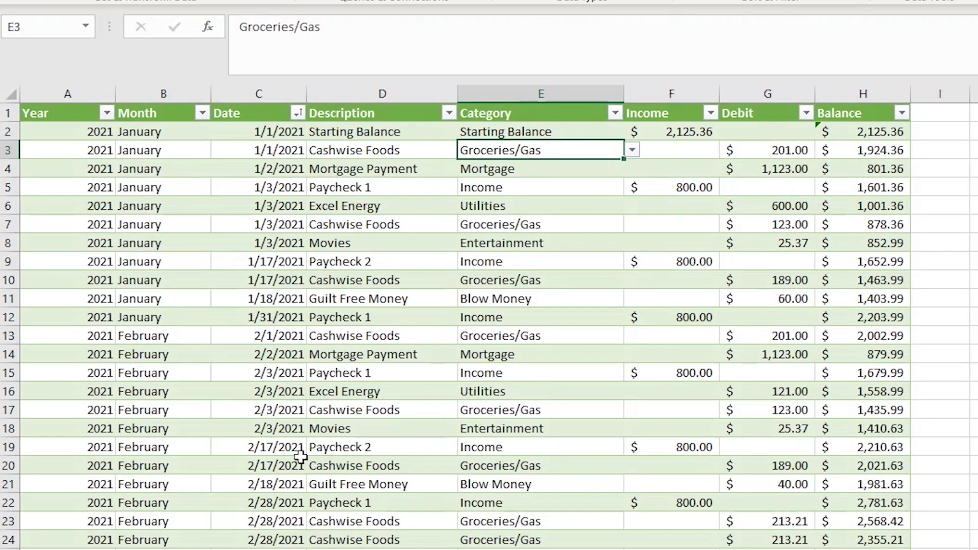
In Log row 37, enter date 10/14 and description Transfer to Savings.
scroll(301, 457, down, 5)
scroll(300, 456, down, 2)
click(299, 392)
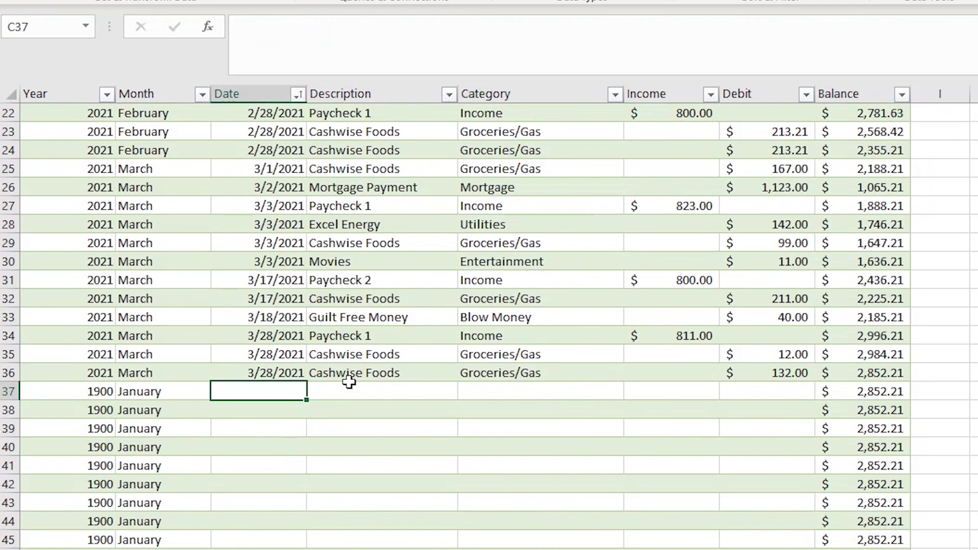
text(10/14)
key(Return)
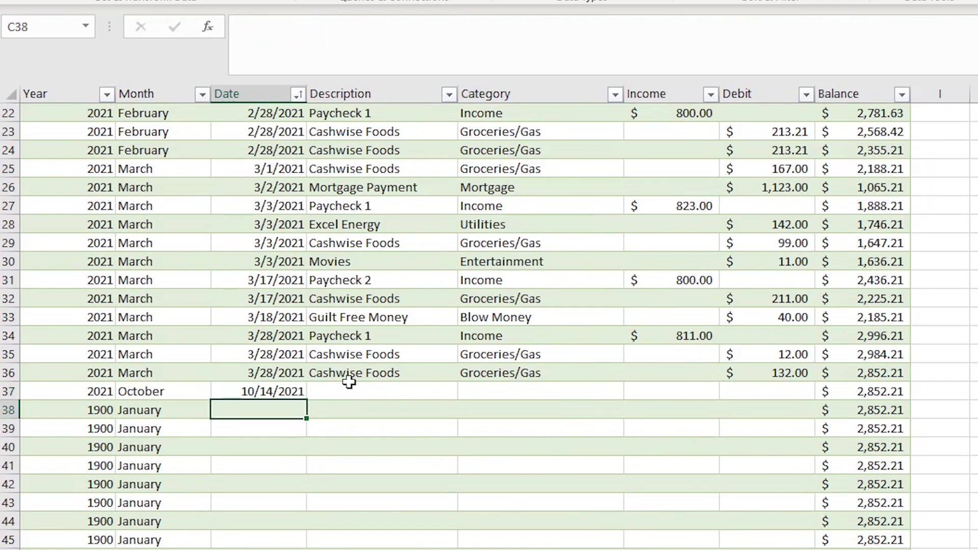
click(358, 397)
text(Trans)
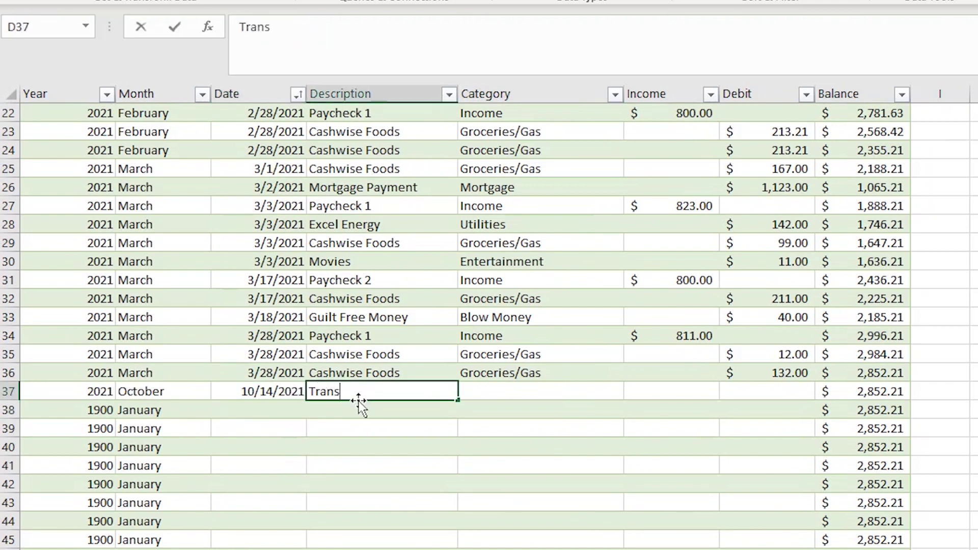
text(fer to Savings)
key(Return)
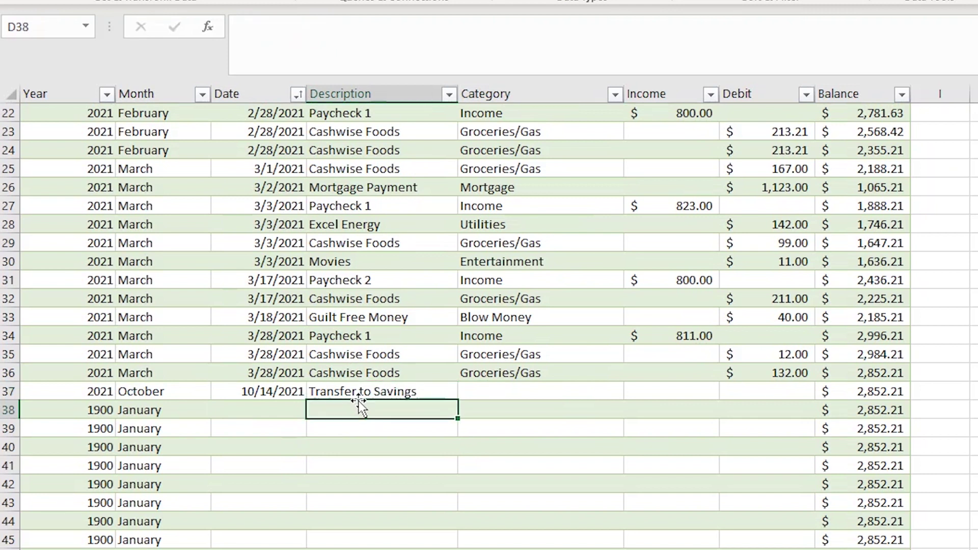
Set row 37's category to Transfer to Savings and its Debit to 200.
click(588, 391)
click(632, 391)
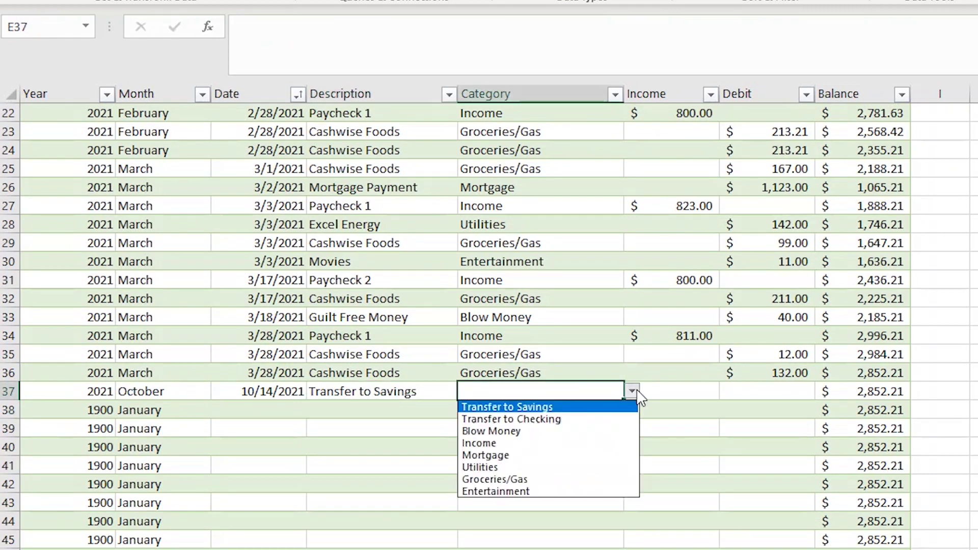
click(575, 415)
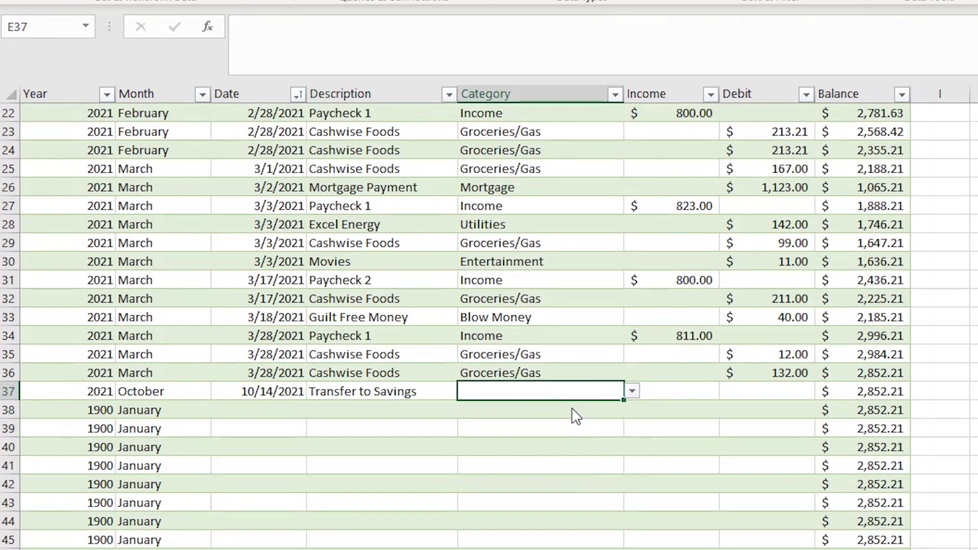
click(792, 392)
double_click(797, 391)
text(200)
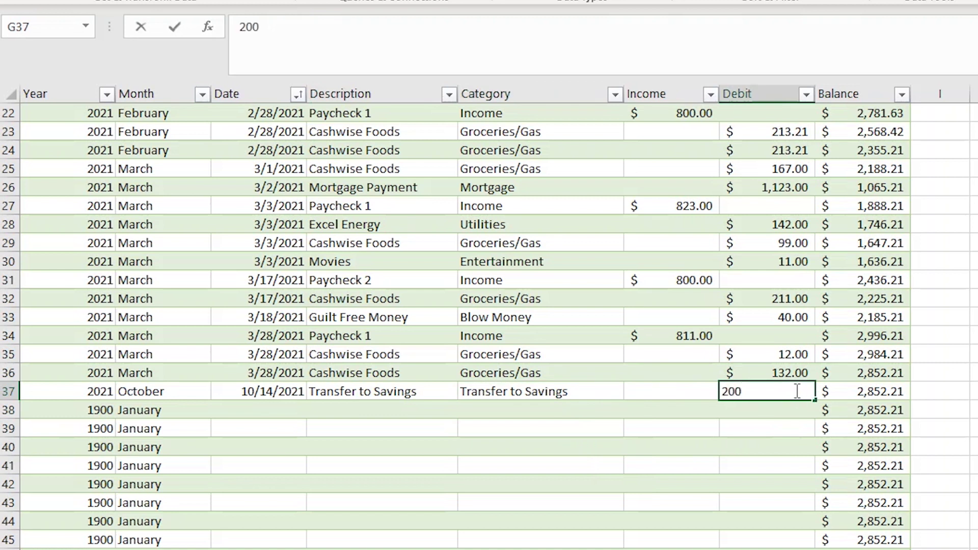
key(Return)
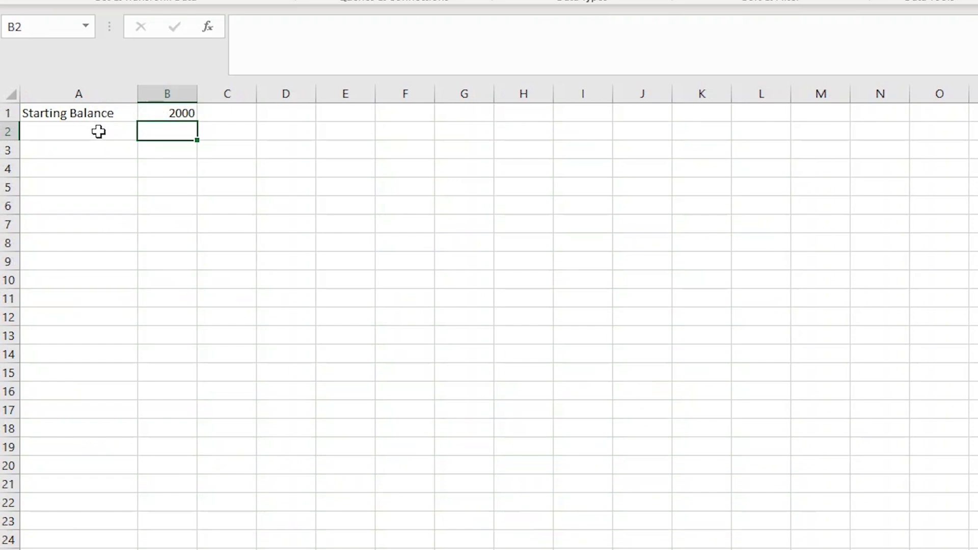
Label A2 of the Savings Account sheet Transfer to Savings.
click(97, 130)
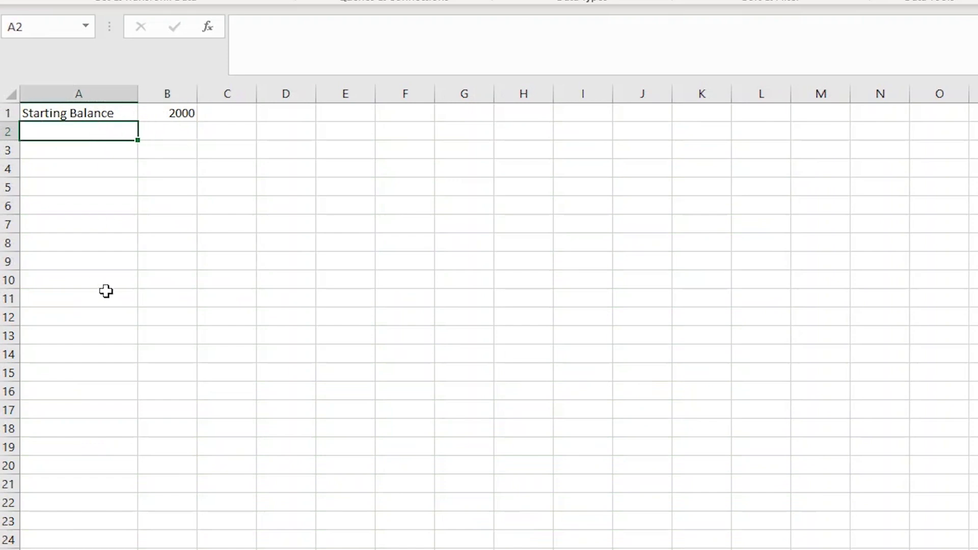
text(Transfer to Savings)
key(Return)
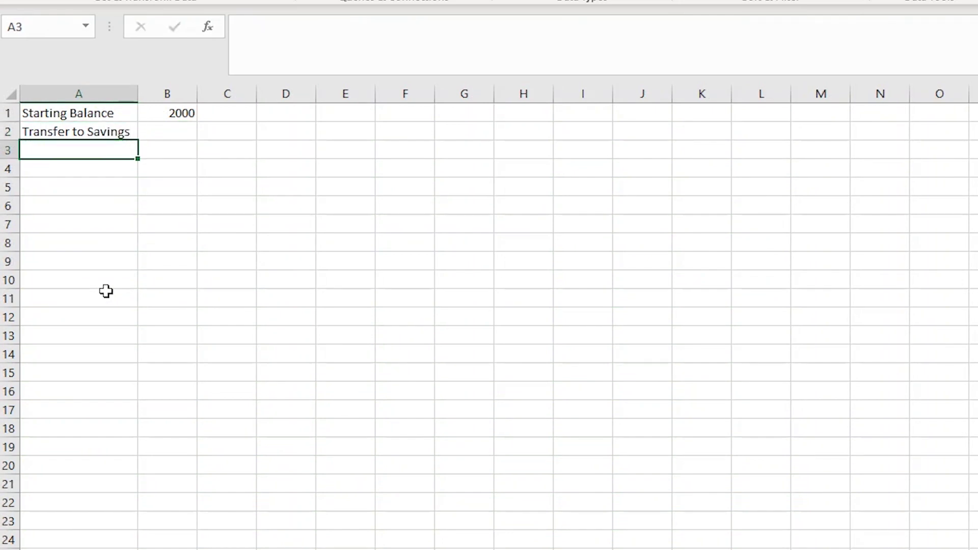
Enter =SUMIFS(Table3[Debit],Table3[Category],"Transfer to Savings") in B2.
click(167, 134)
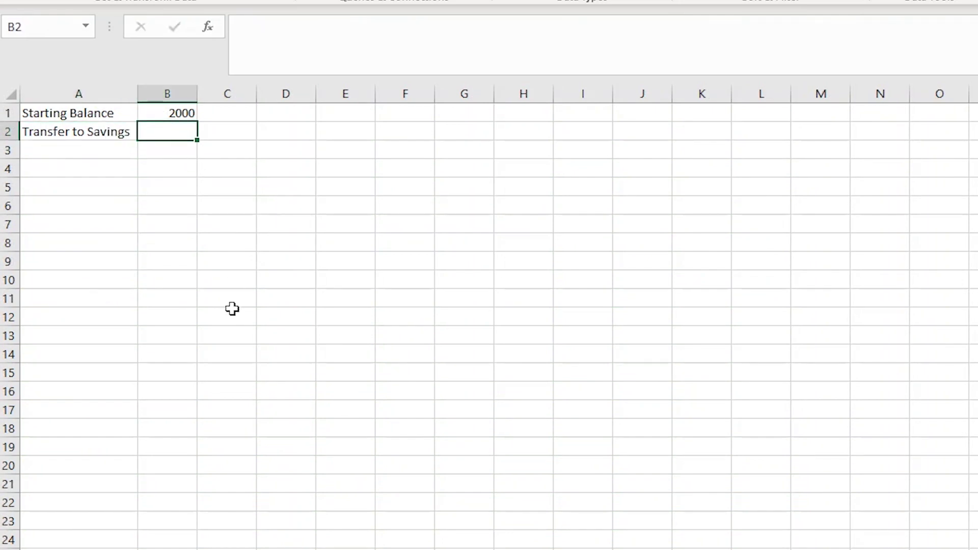
text(=sumifs)
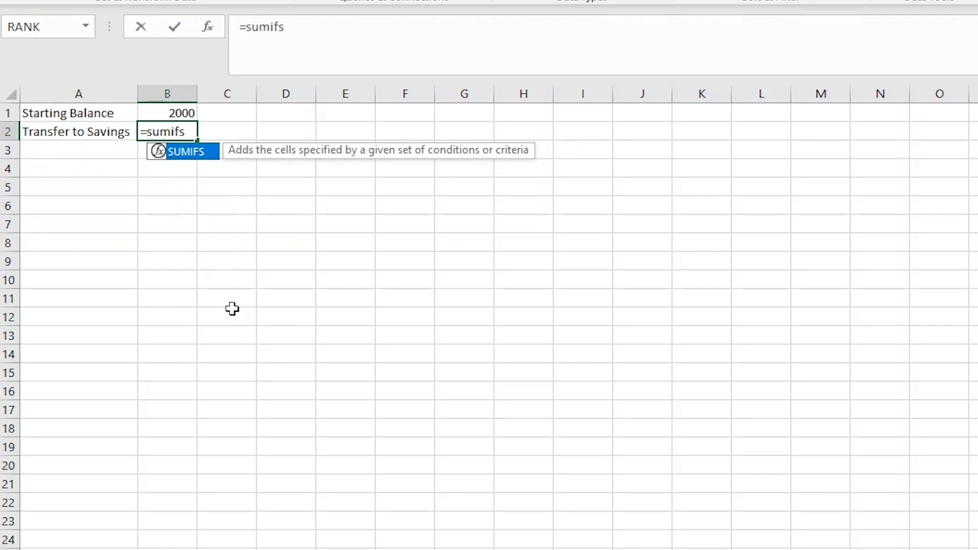
text(()
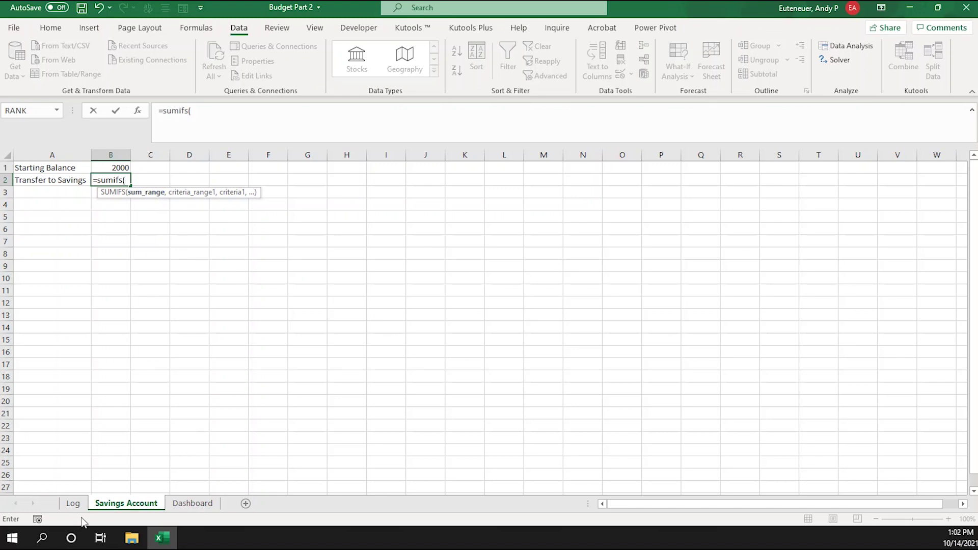
click(73, 504)
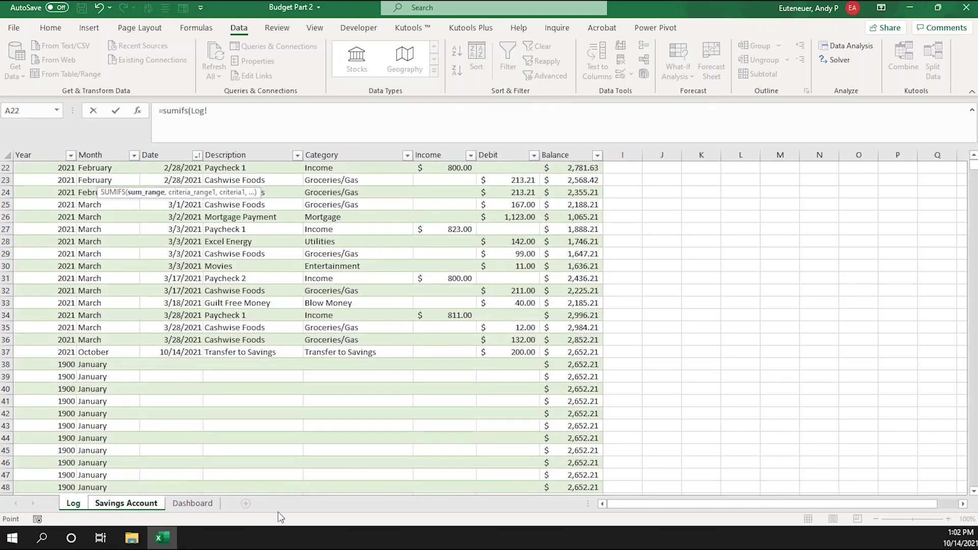
click(508, 155)
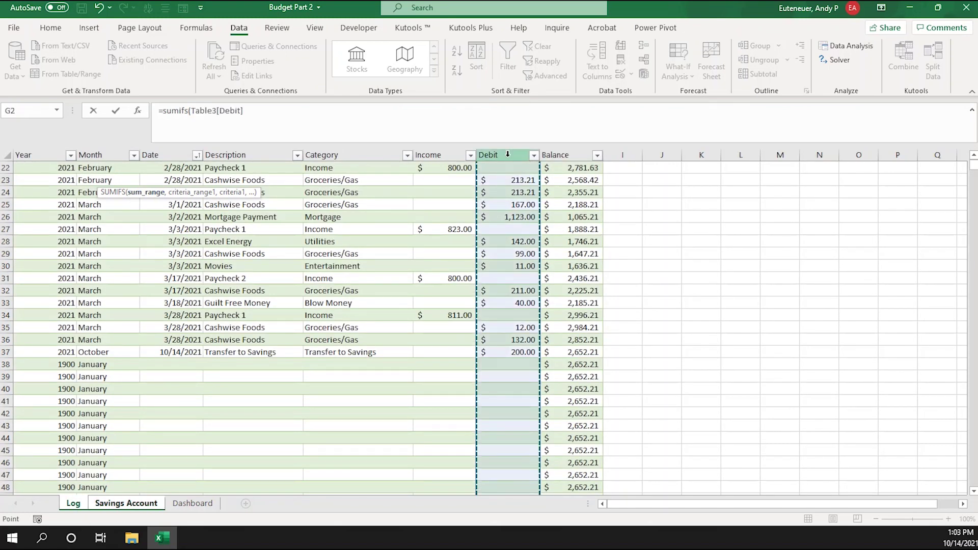
text(,)
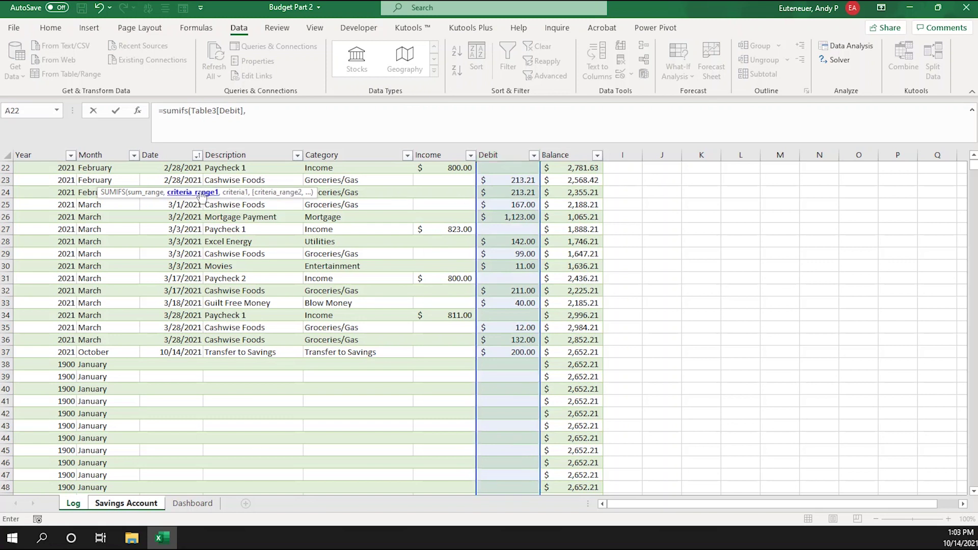
click(355, 153)
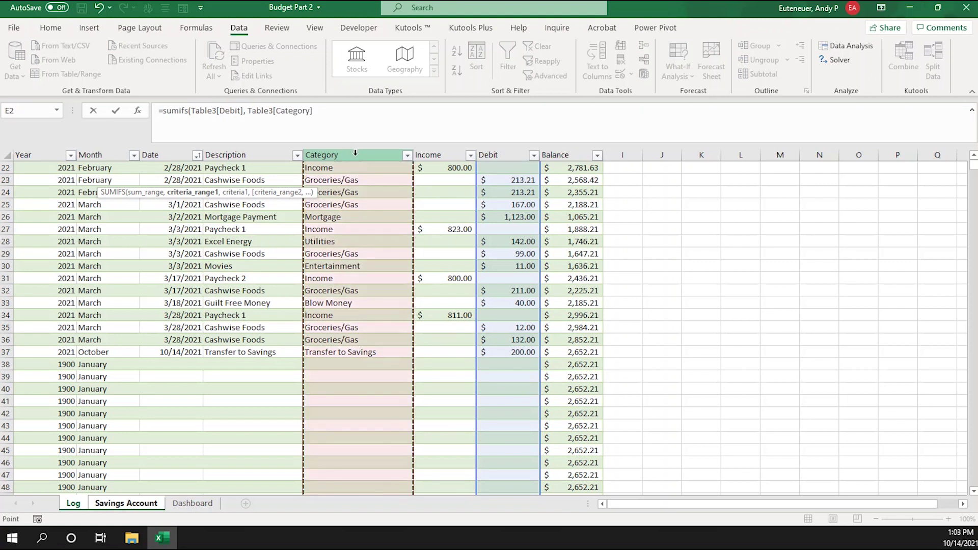
click(322, 112)
text(,)
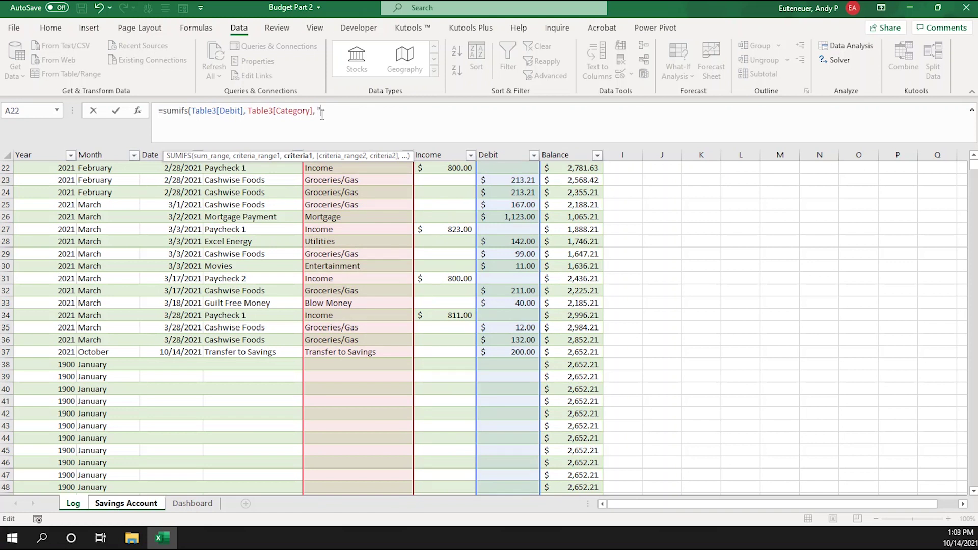
text(")
text(Transfer to Savings")
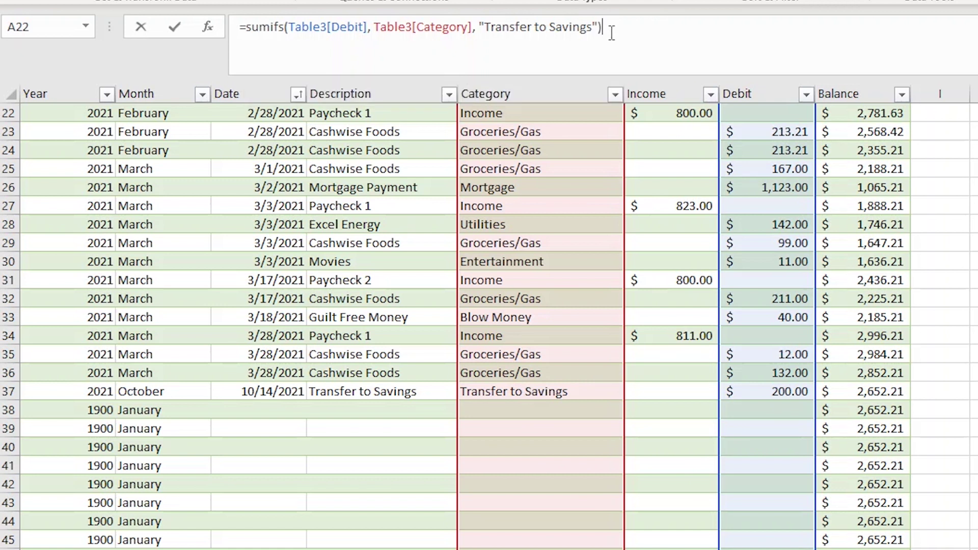
key(Return)
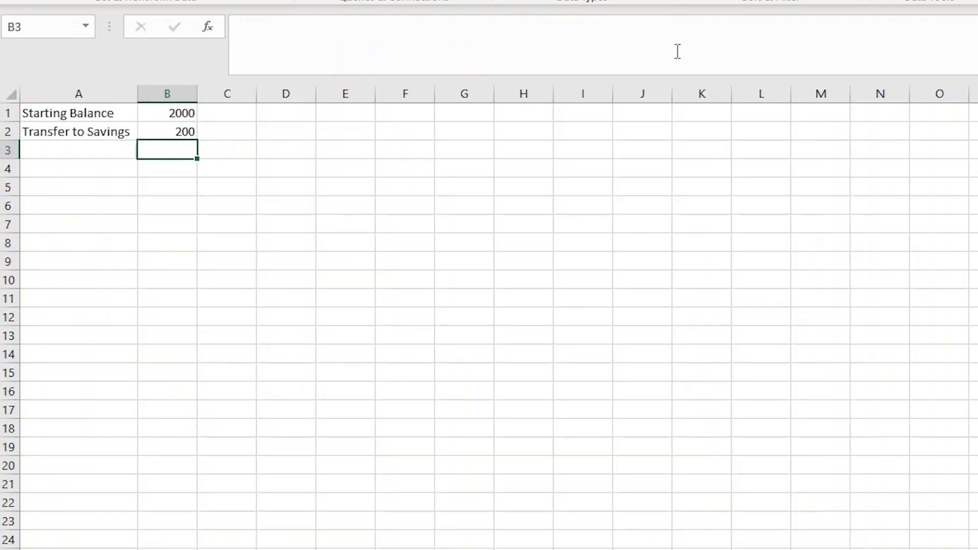
Give column B currency format and label A3 Transfer to Checking.
click(148, 94)
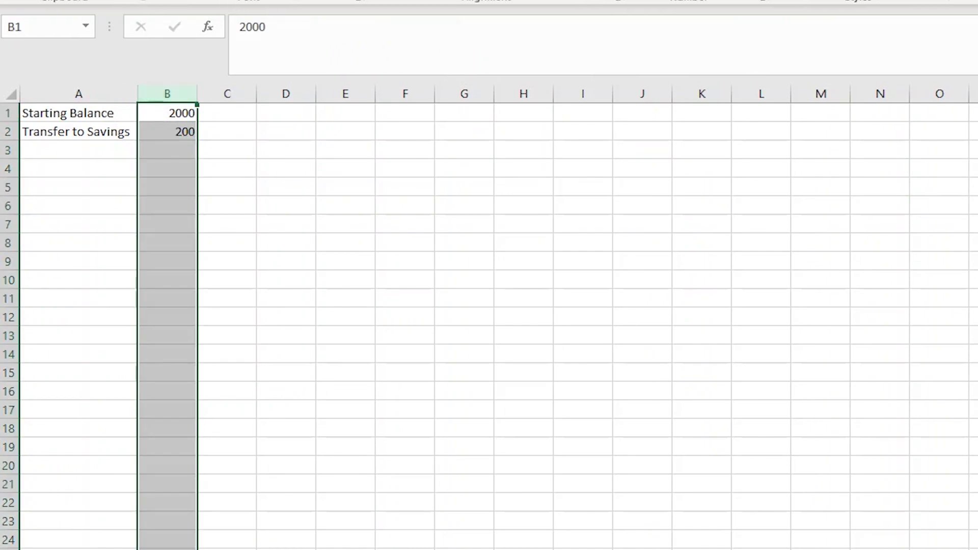
key(ctrl+shift+4)
click(94, 153)
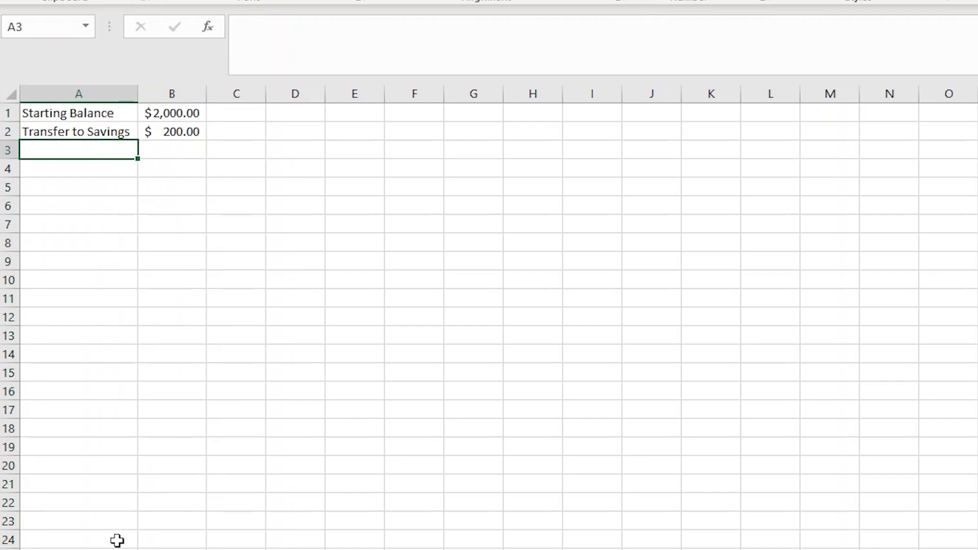
text(Transfer to Checking)
key(Return)
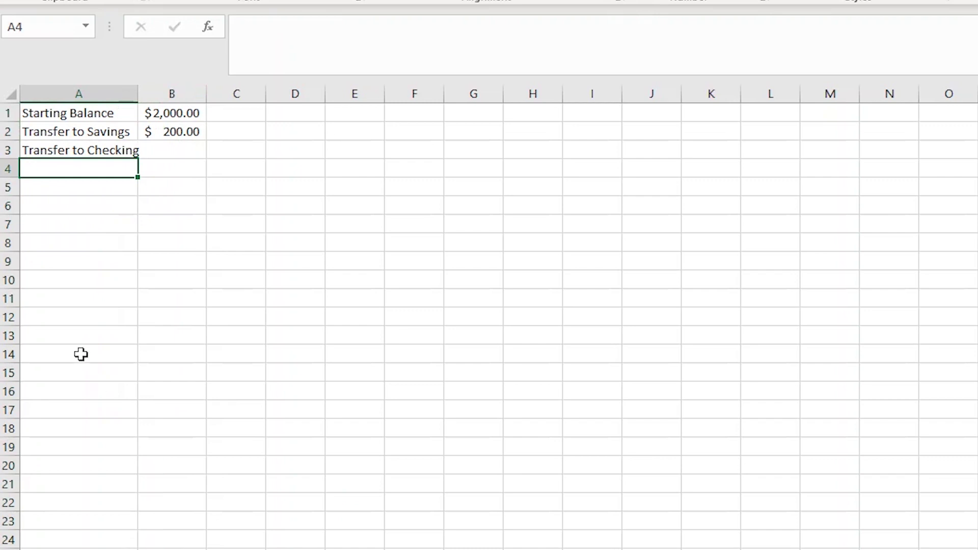
Widen column A, then enter date 10/14 and description Transfer to Checking in Log row 38.
drag(138, 93, 147, 94)
key(ctrl+Page_Up)
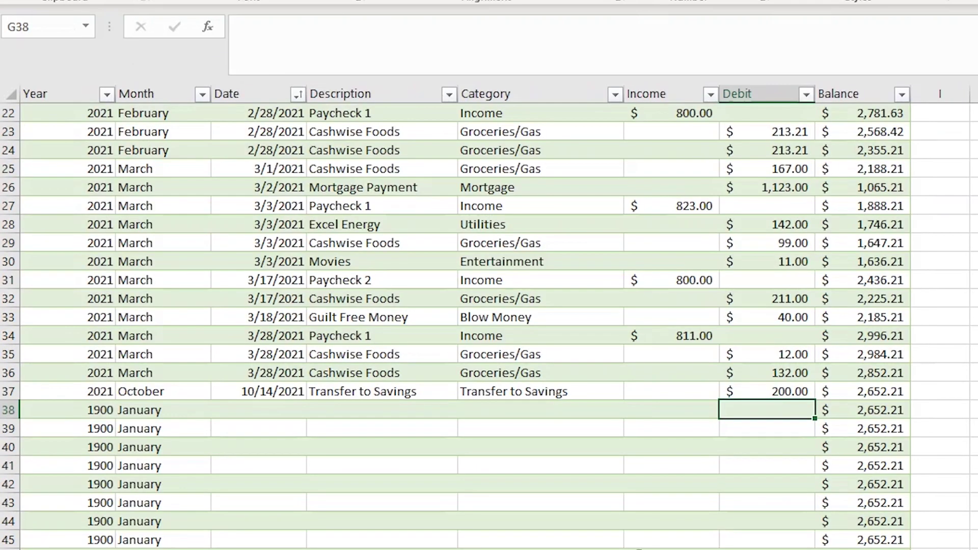
click(258, 409)
text(10/14)
key(Return)
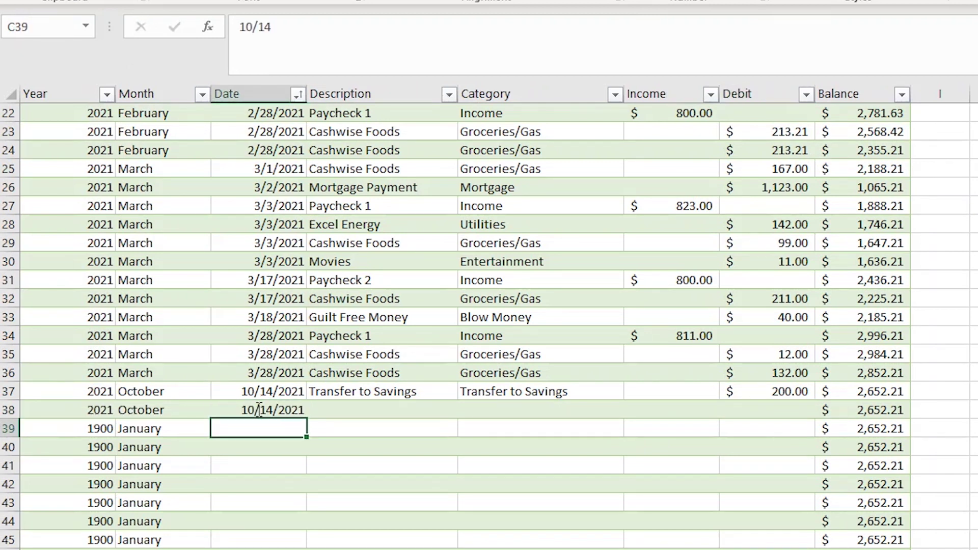
click(377, 409)
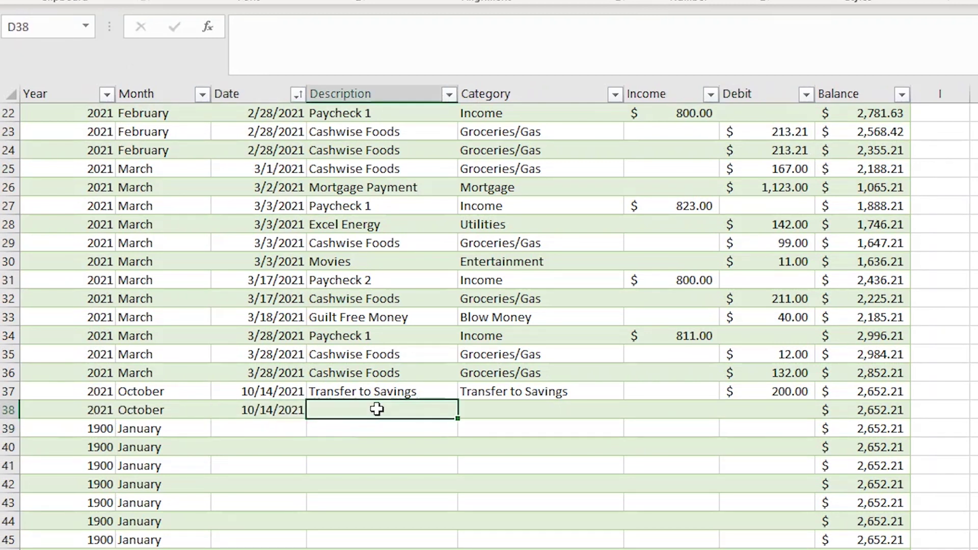
text(Transfer to C)
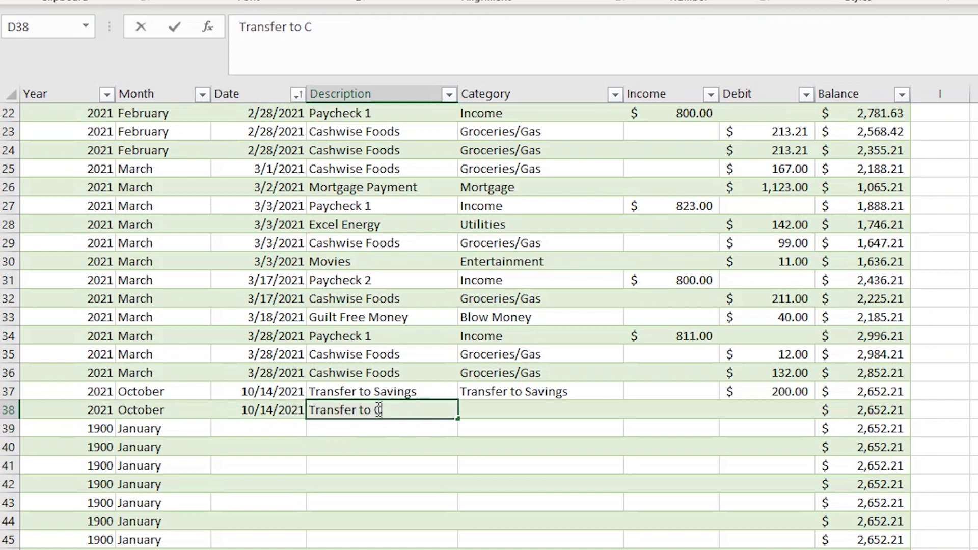
text(hecking)
key(Return)
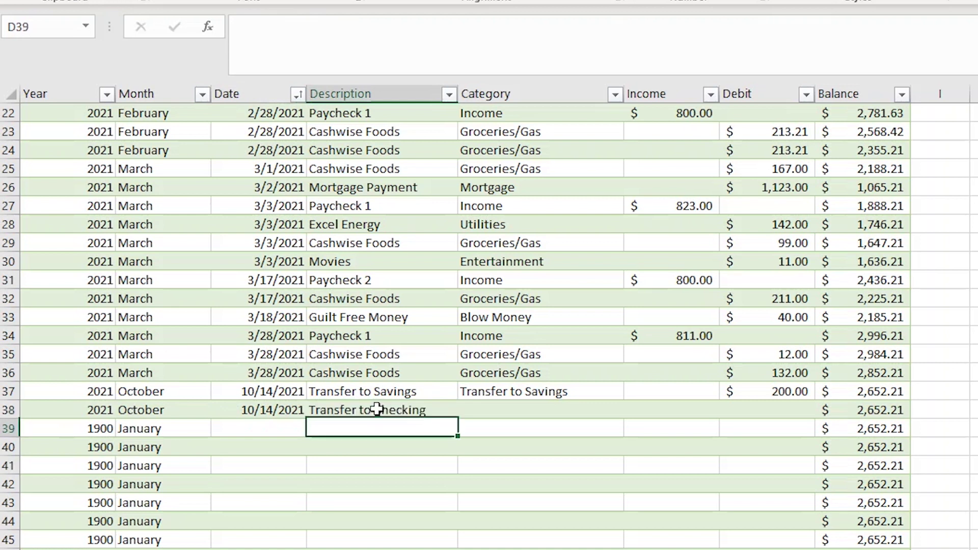
Set row 38's category to Transfer to Checking and Income to 300, then return to Savings Account.
click(584, 412)
click(631, 410)
click(583, 438)
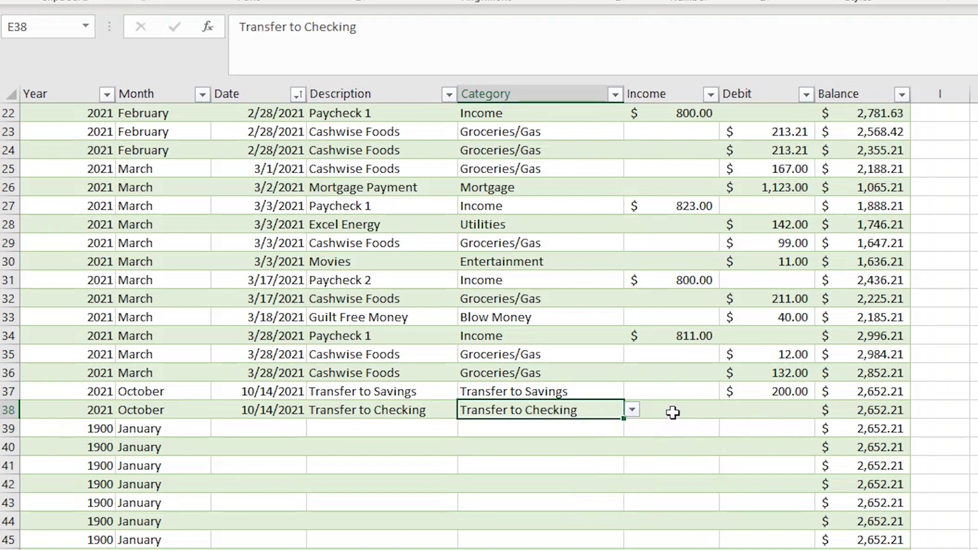
click(671, 409)
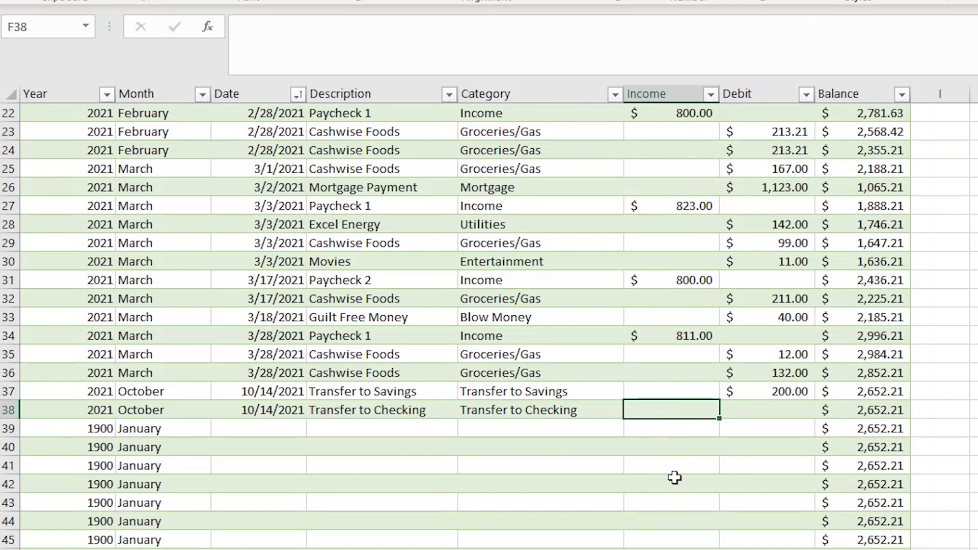
text(300)
key(Return)
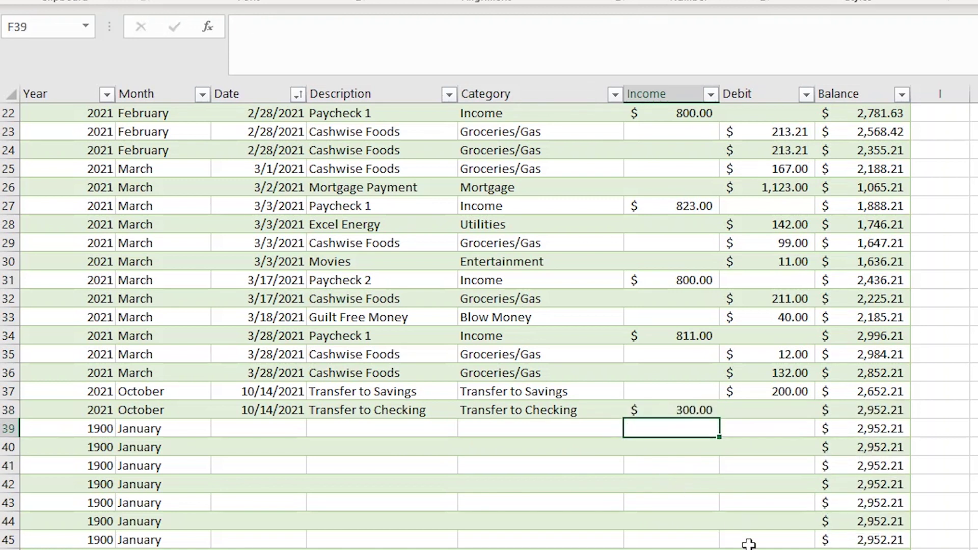
key(ctrl+Page_Down)
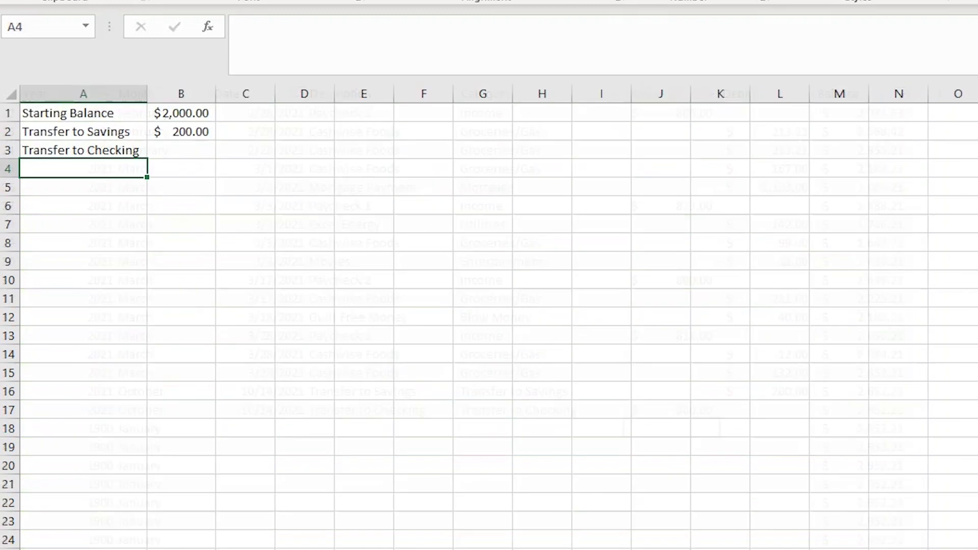
Enter =SUMIFS(Table3[Income],Table3[Category],"Transfer to Checking") in B3.
click(183, 152)
text(=)
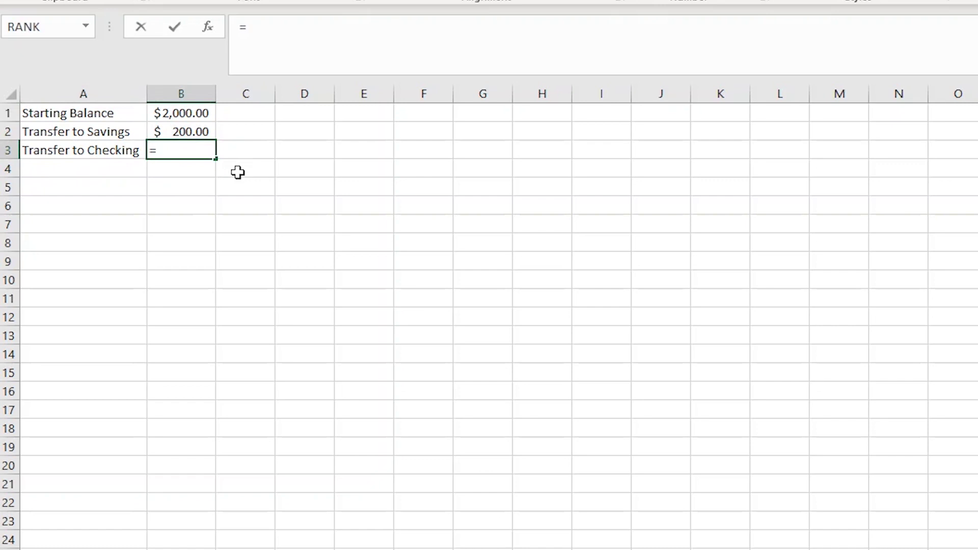
text(sumifs()
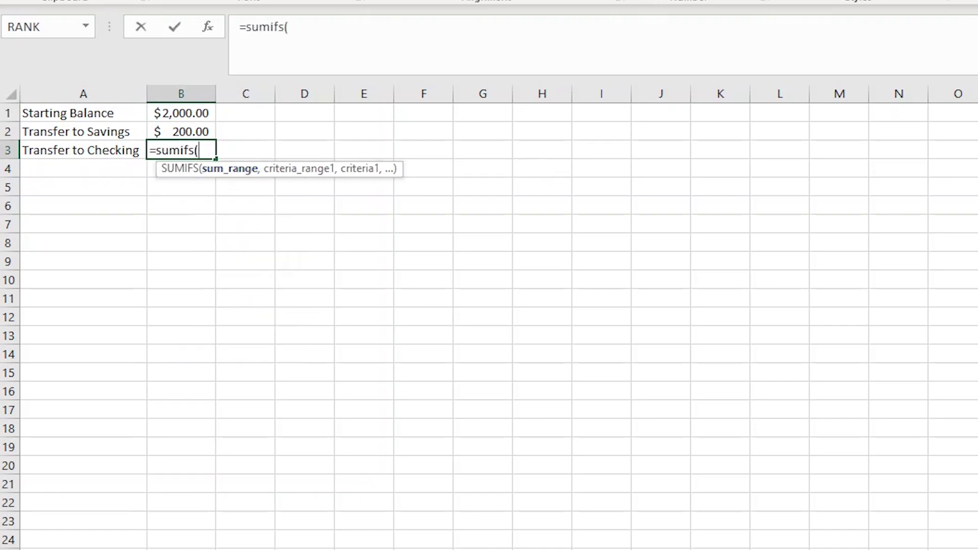
key(ctrl+Page_Down)
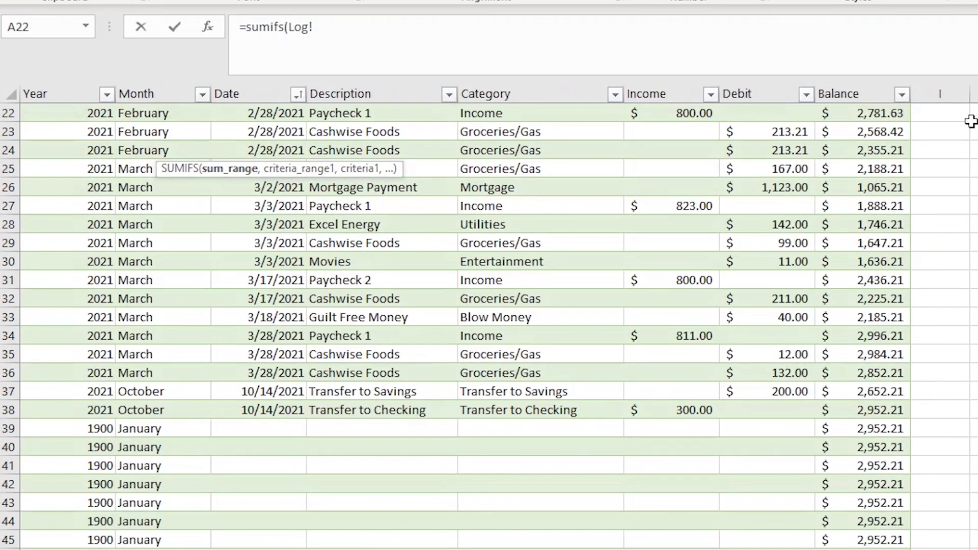
click(667, 91)
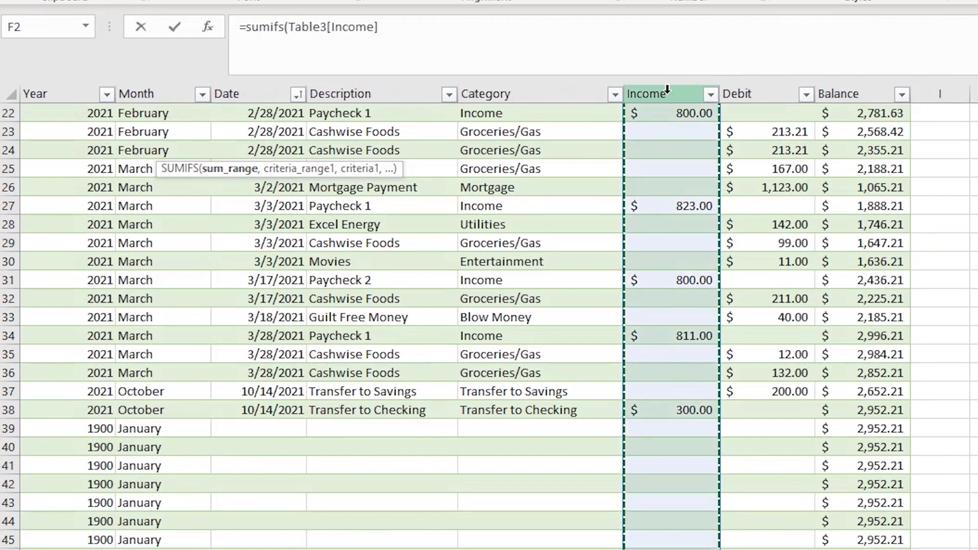
text(,)
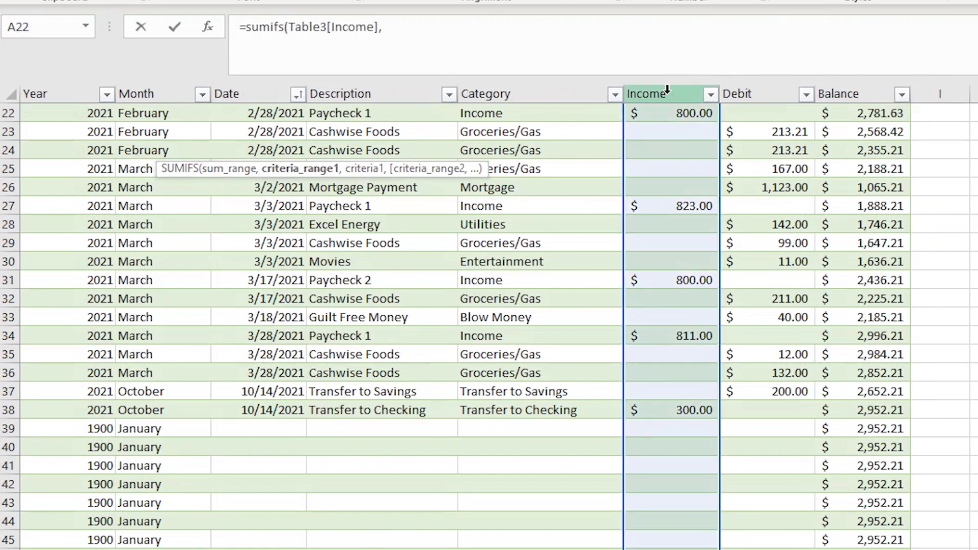
click(536, 90)
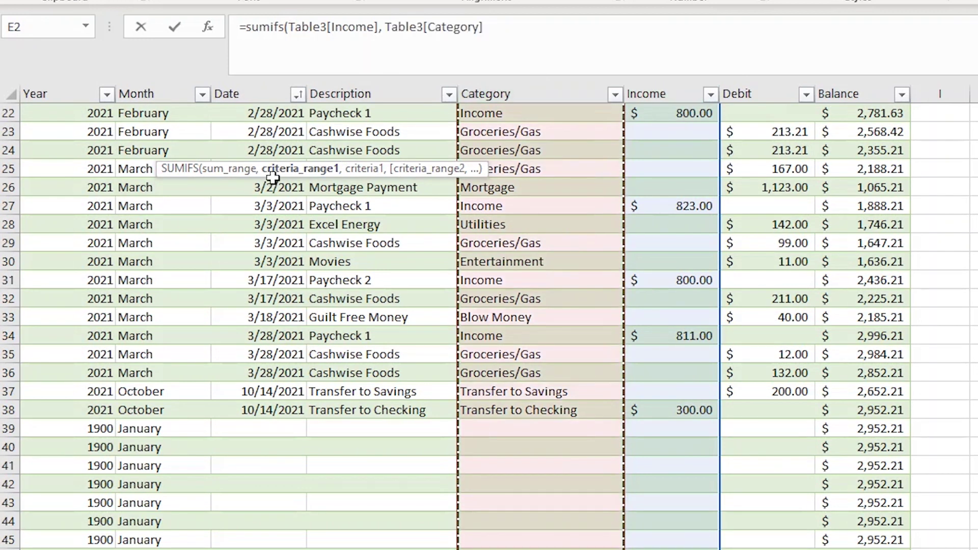
click(515, 32)
text(, "T)
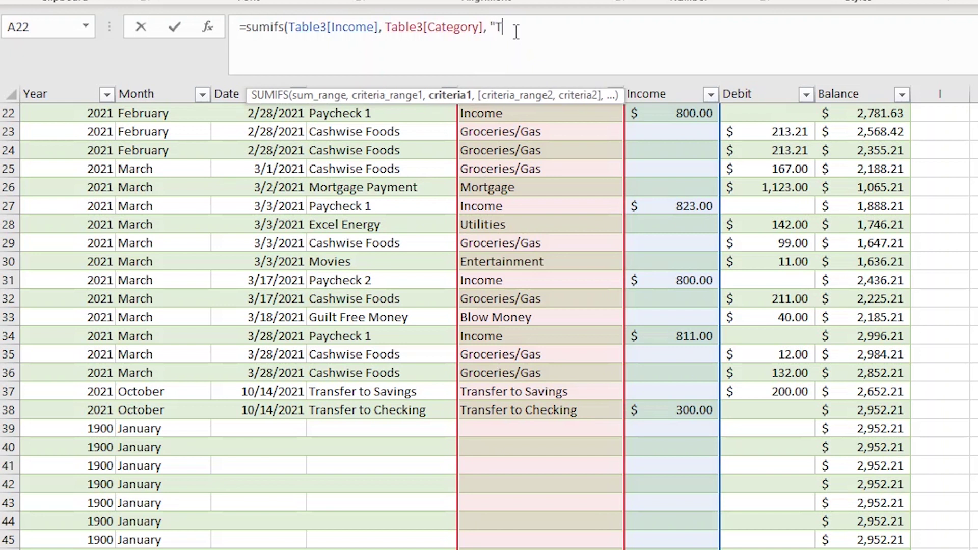
text(ransfer to Checking"))
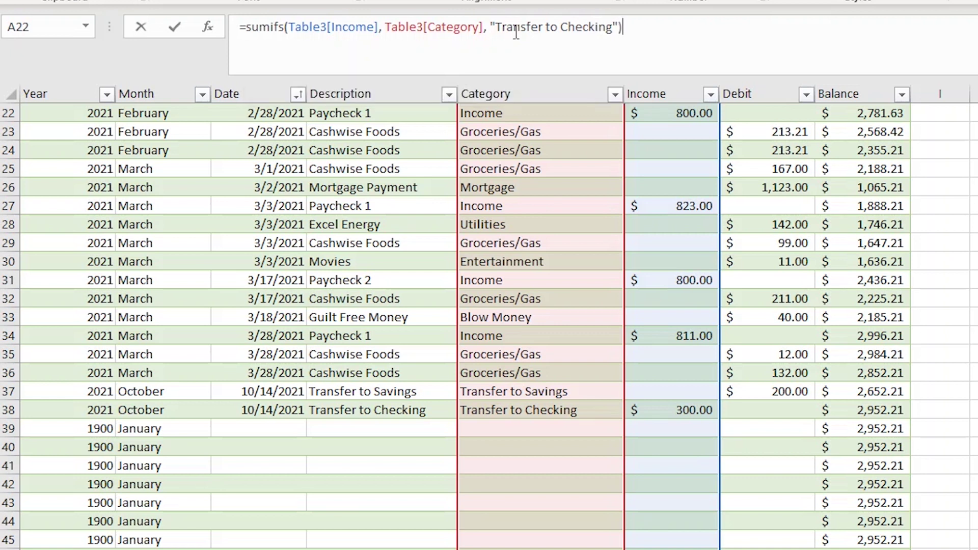
key(Return)
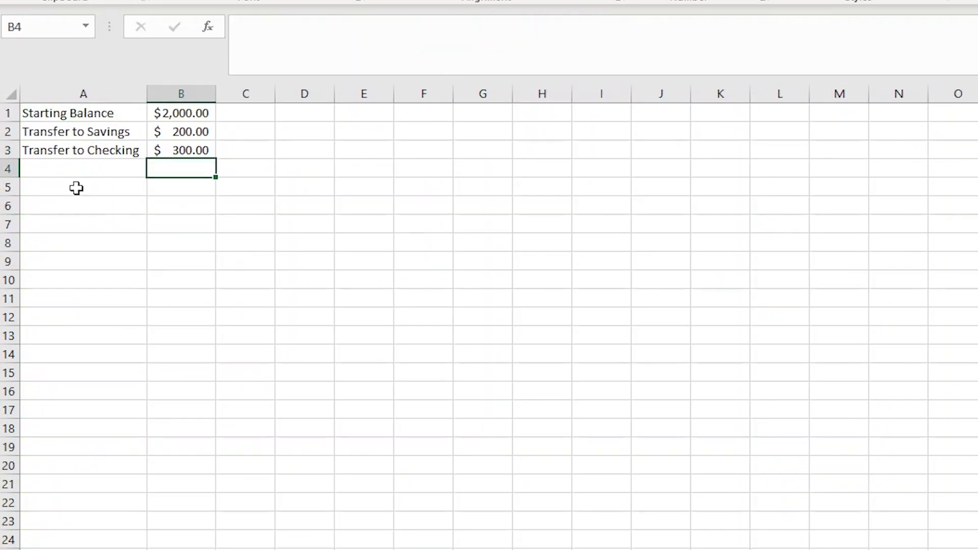
Label cell A4 Current Balance.
click(69, 170)
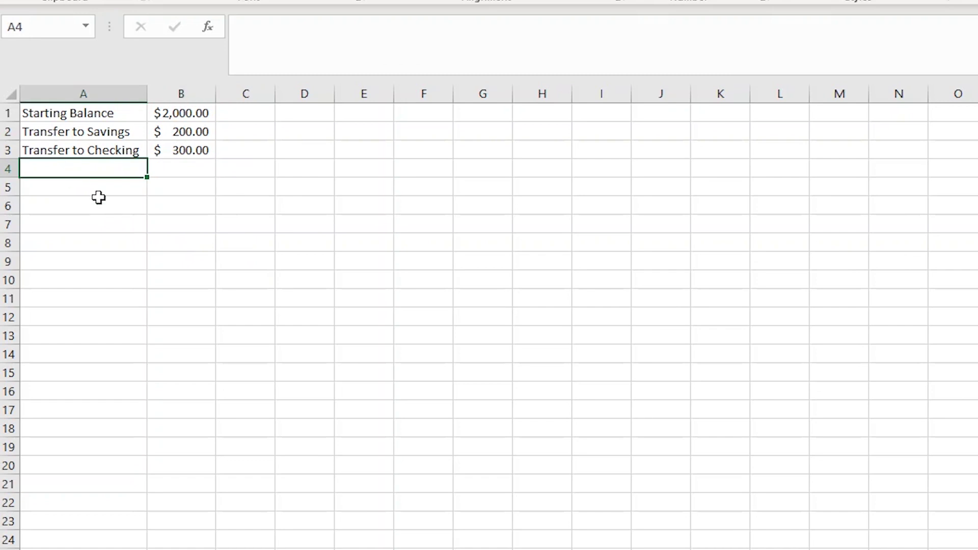
text(Current Ba)
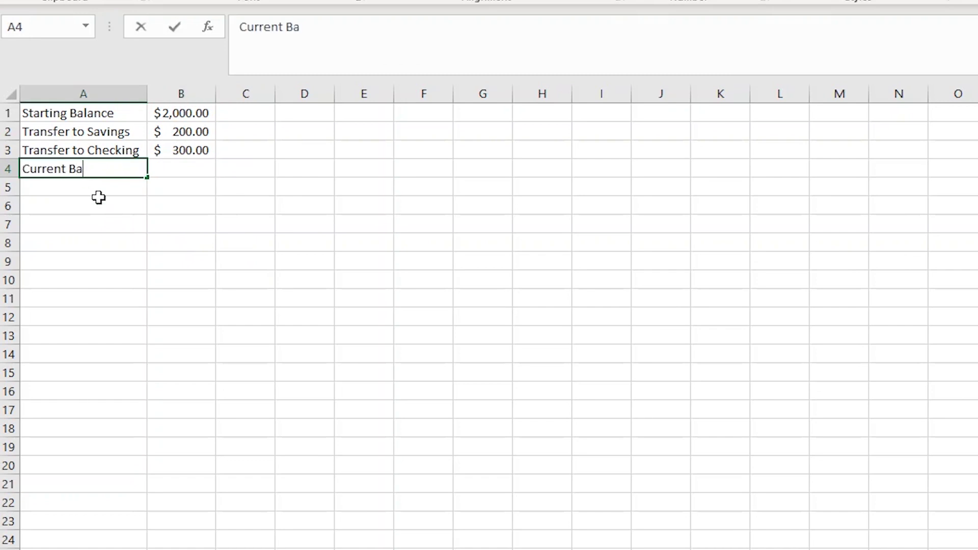
text(lance)
key(Return)
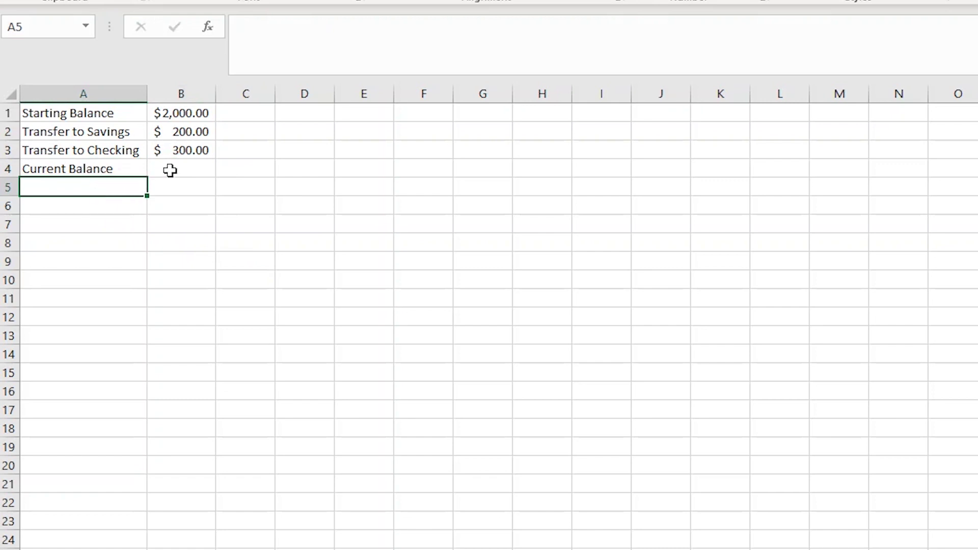
click(126, 169)
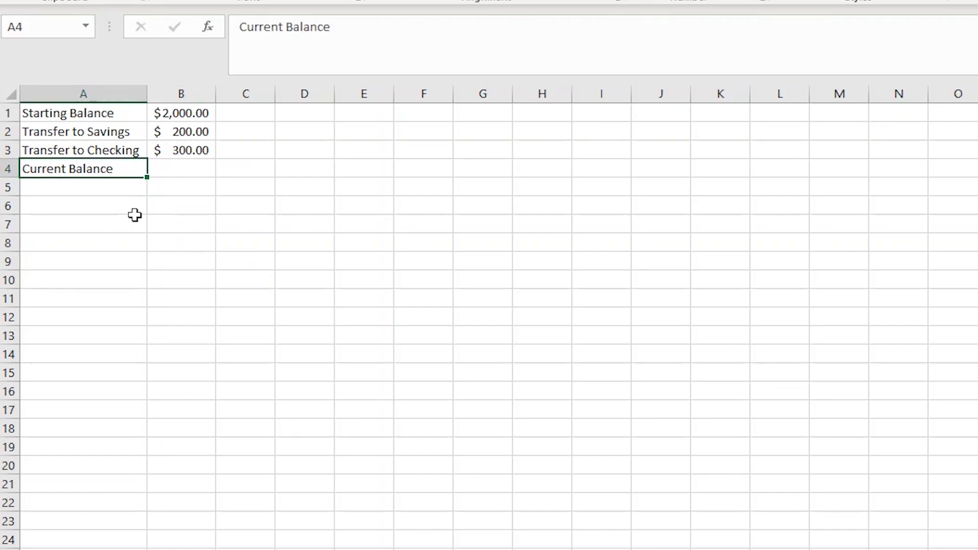
Enter =SUM(B1+B2-B3) in B4 and widen column B to fit the amounts.
click(194, 166)
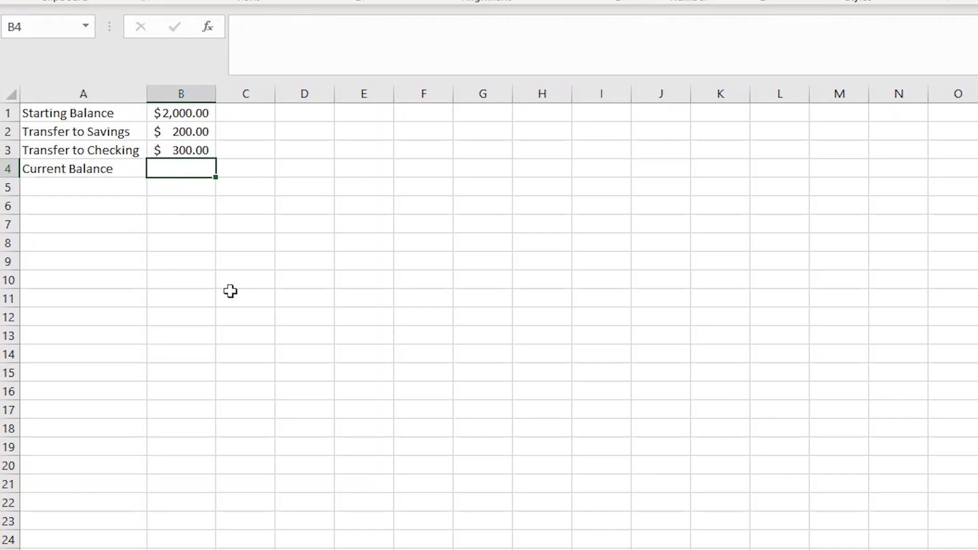
text(=sumi=)
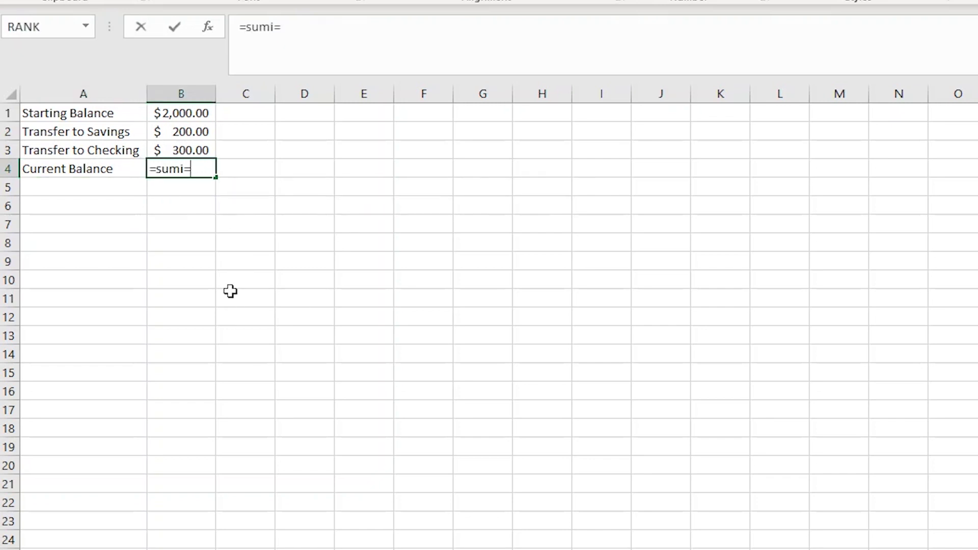
key(BackSpace)
key(BackSpace)
text(()
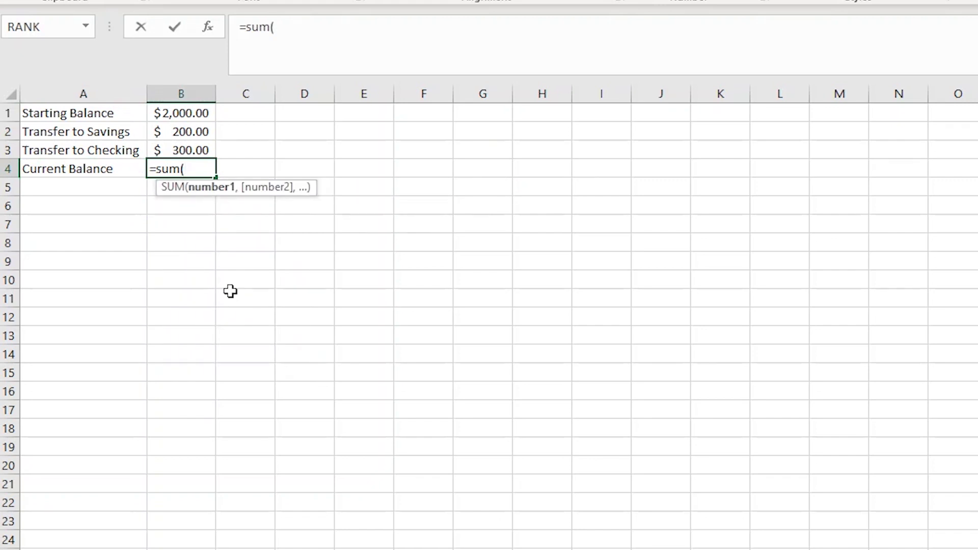
click(194, 116)
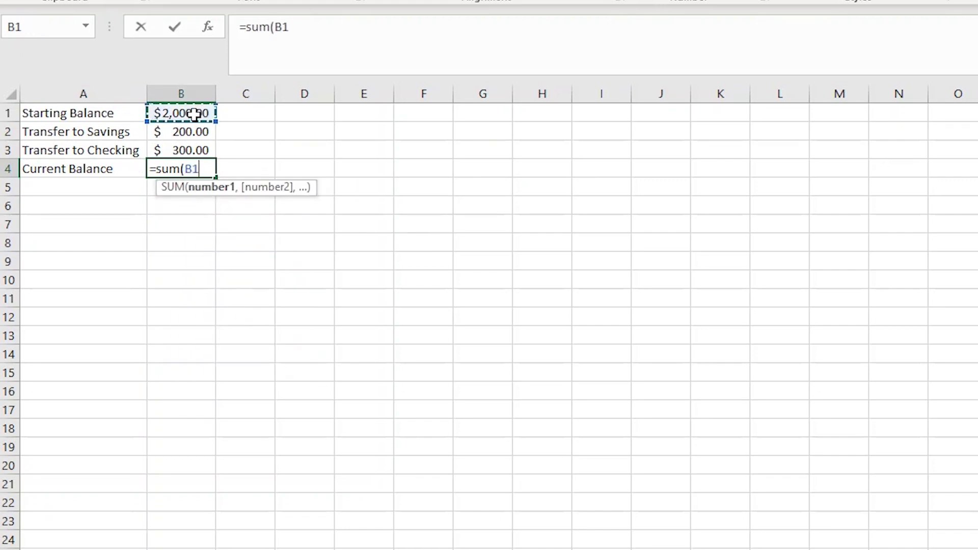
text(+)
click(187, 132)
text(-)
click(184, 150)
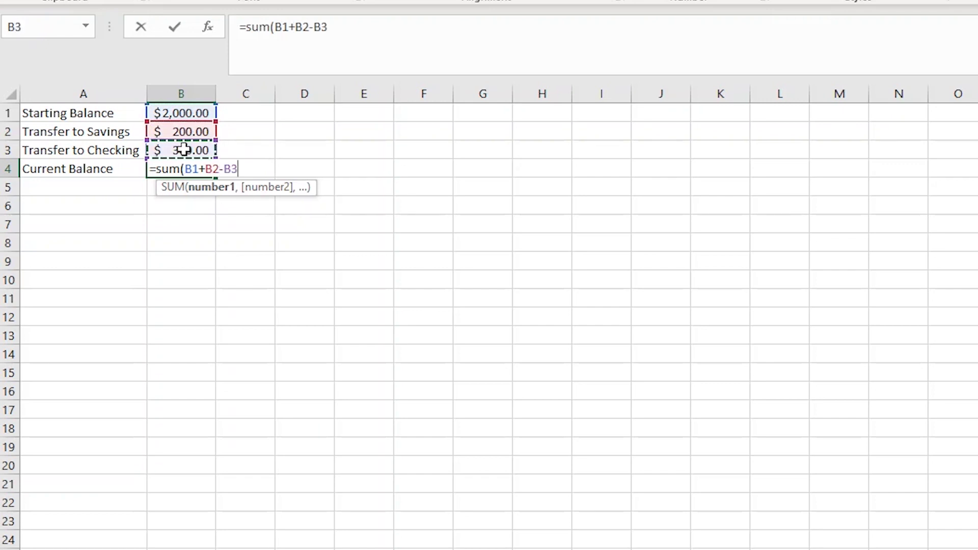
text())
key(Return)
drag(215, 100, 250, 101)
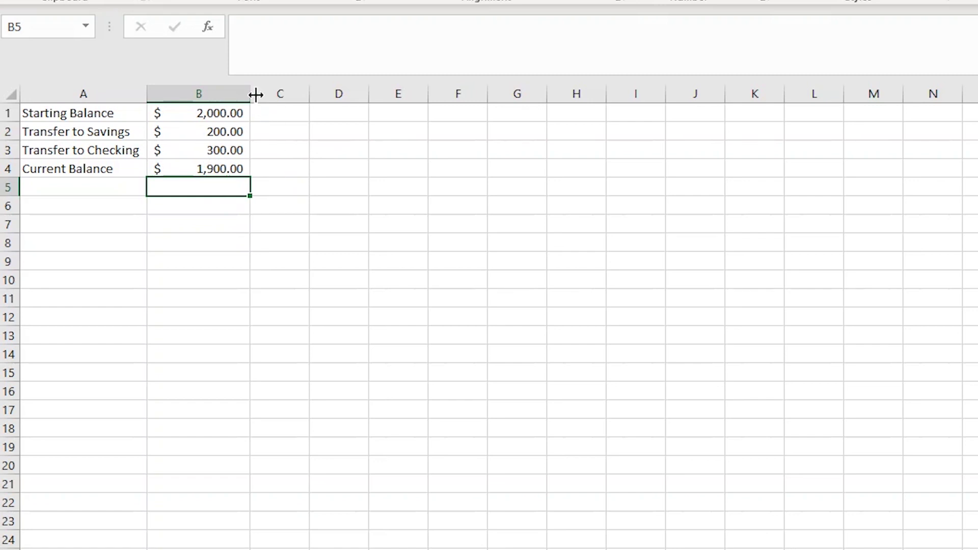
Widen column B further and give B4's $1,900.00 a green gradient fill data bar.
drag(250, 93, 341, 88)
click(266, 170)
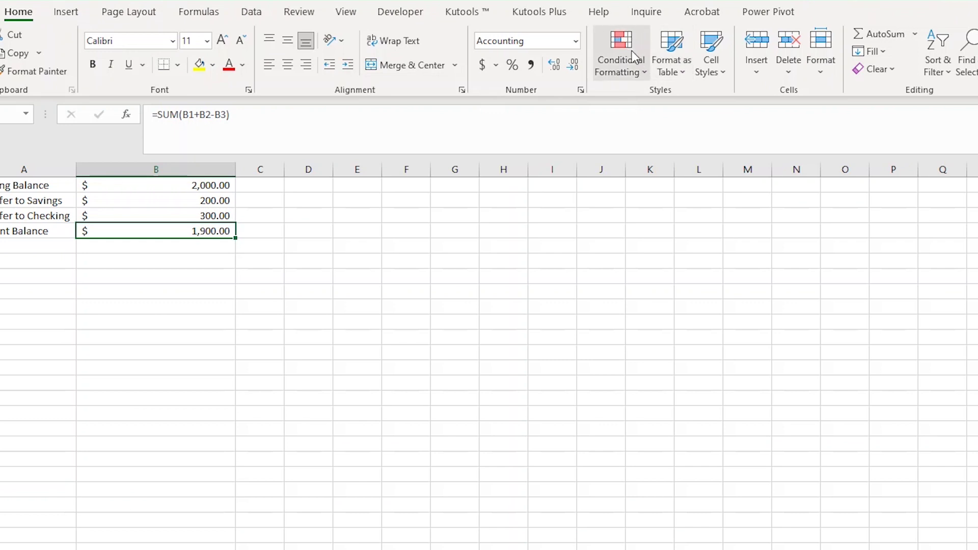
click(629, 49)
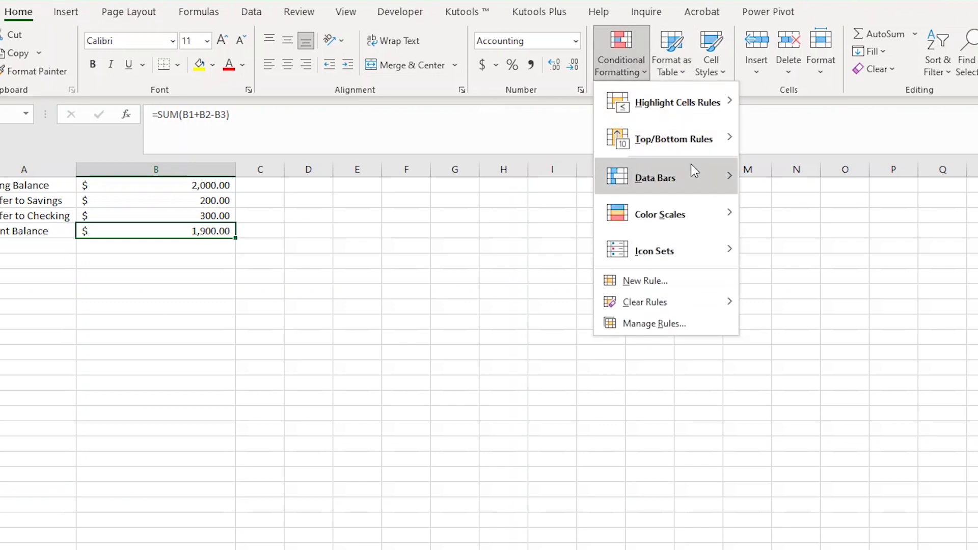
mouse_move(690, 177)
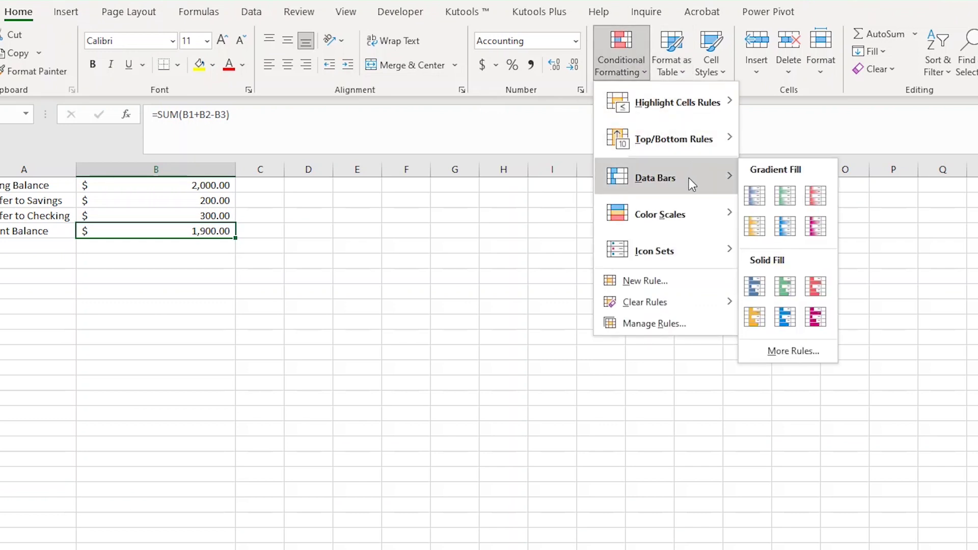
click(780, 193)
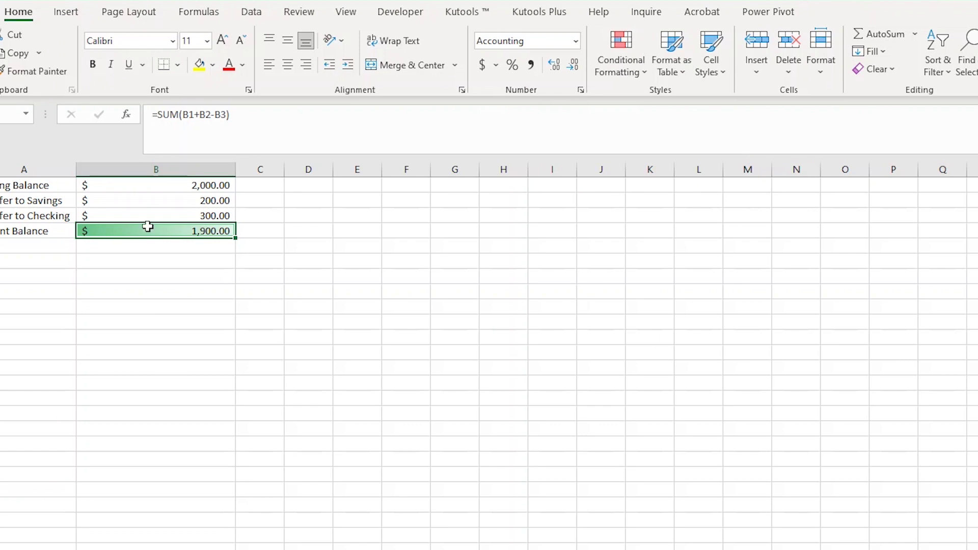
Edit B4's Data Bar rule to use a Number minimum of 0 and maximum of 2000.
click(617, 78)
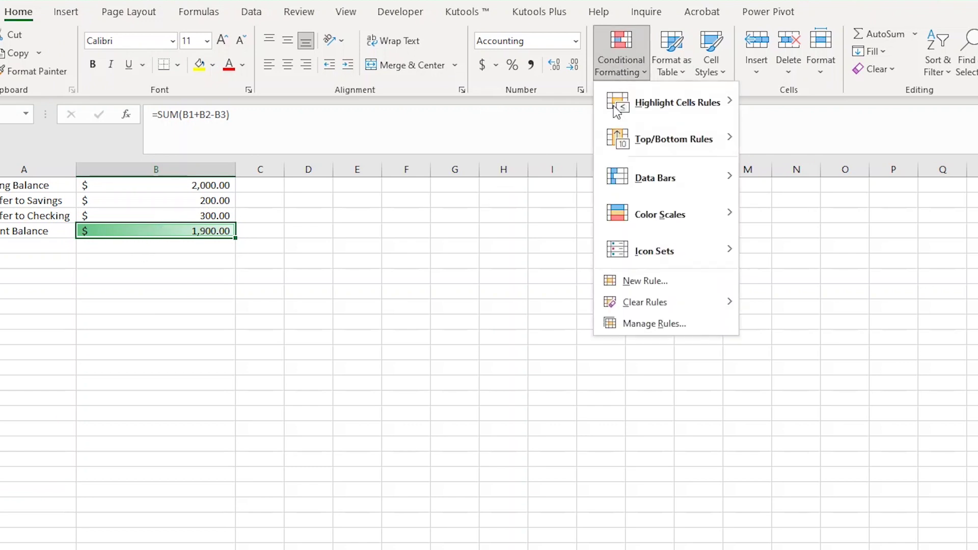
click(636, 329)
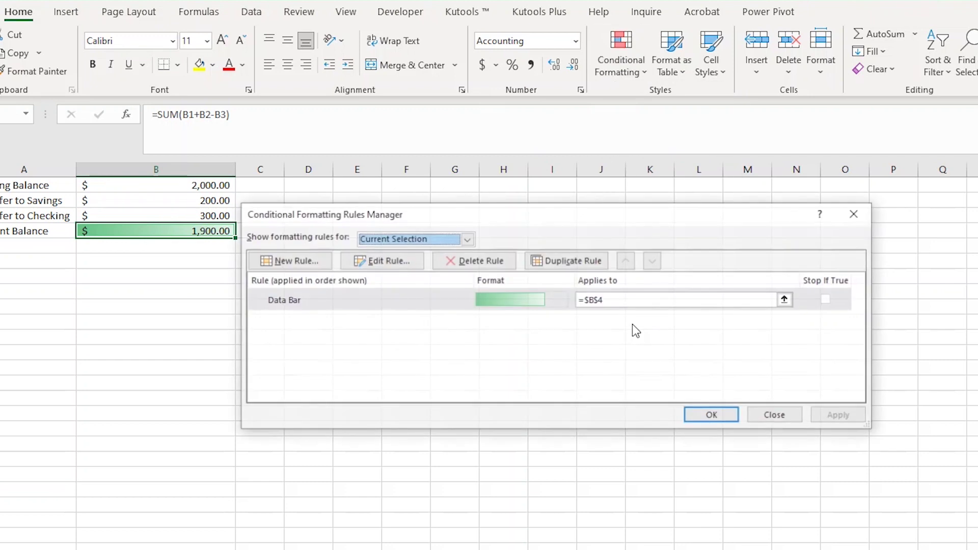
double_click(310, 298)
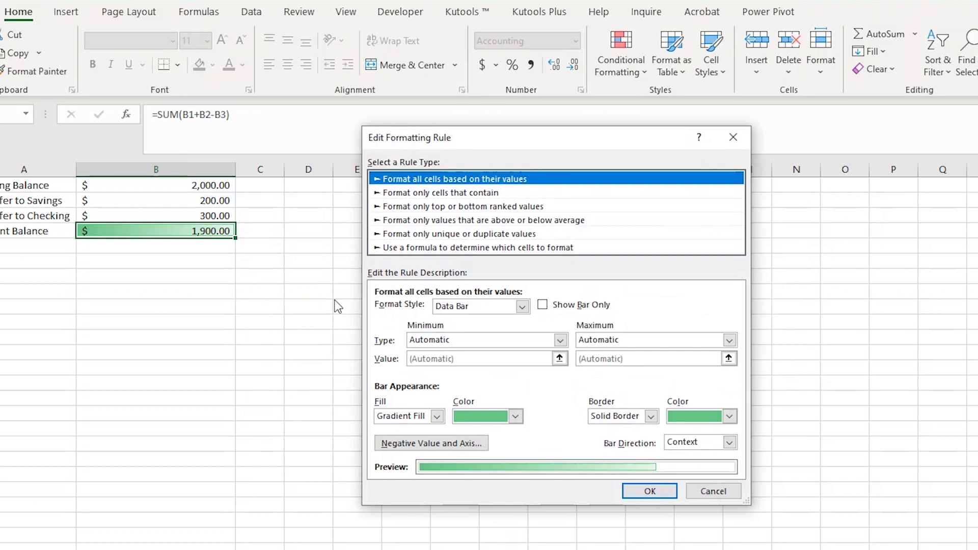
click(431, 339)
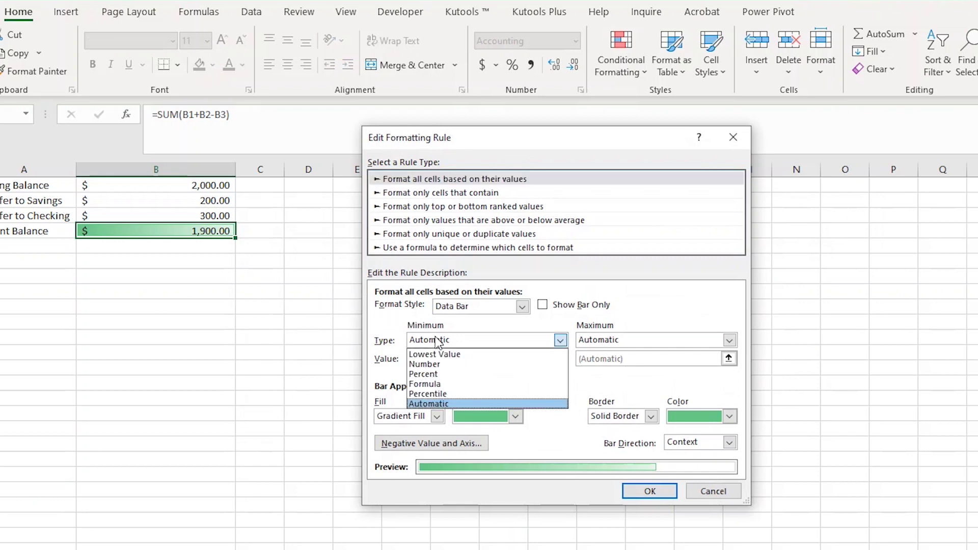
click(441, 364)
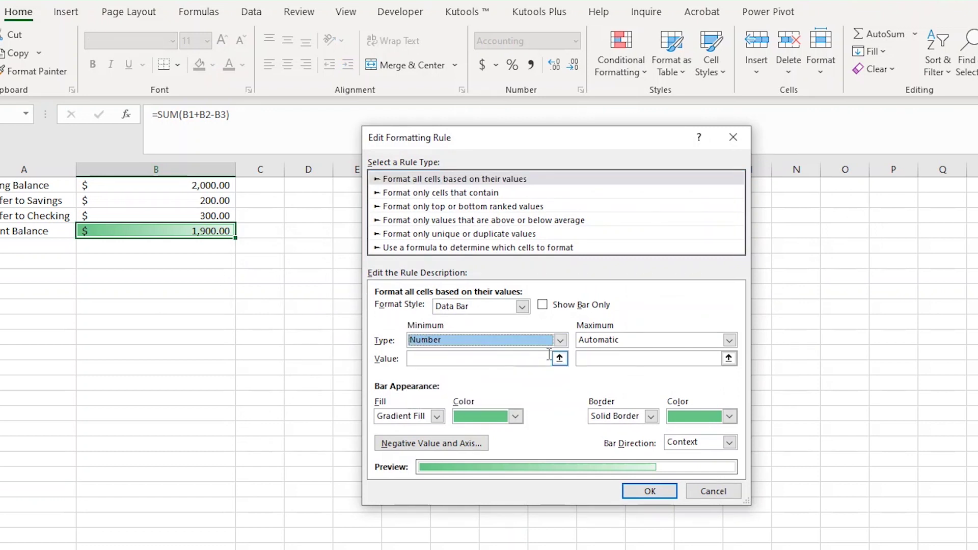
click(609, 341)
click(604, 364)
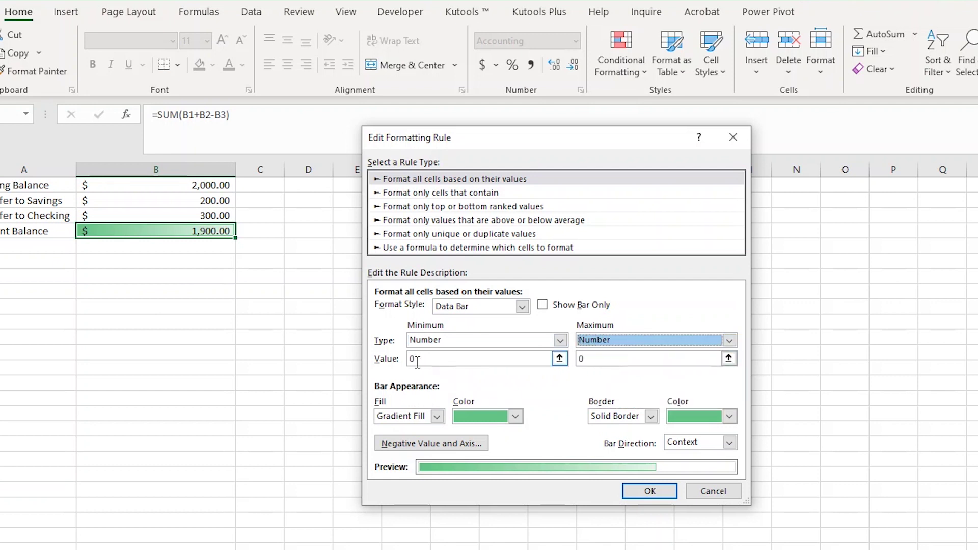
click(581, 358)
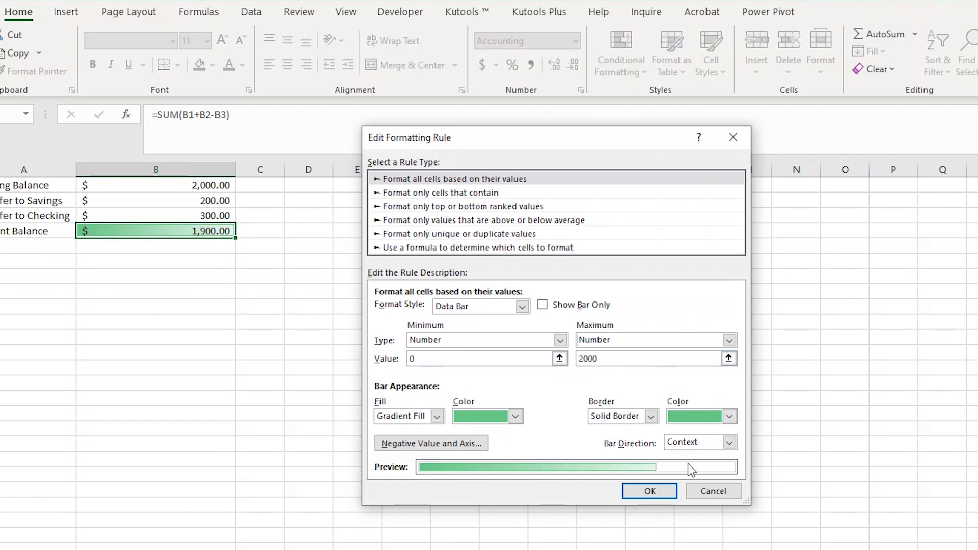
click(655, 491)
click(841, 415)
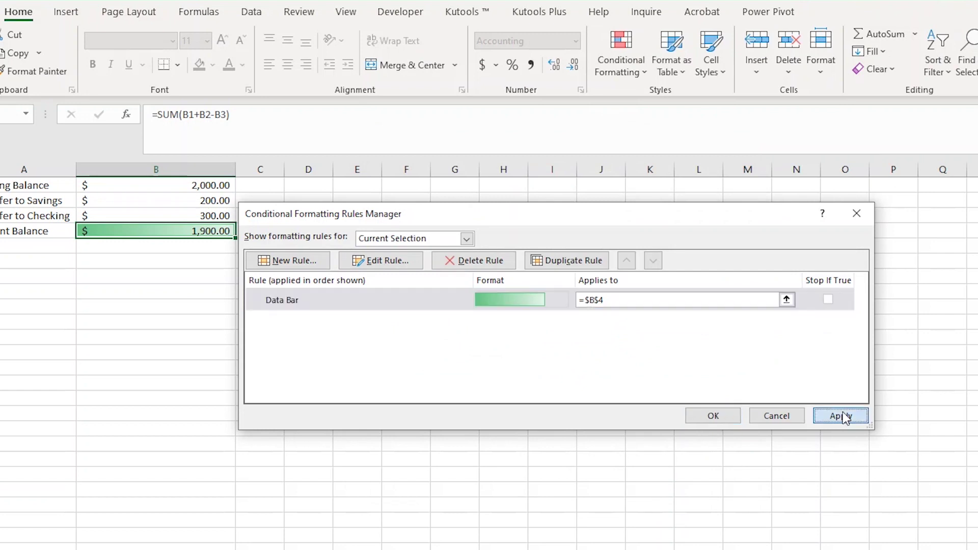
click(709, 417)
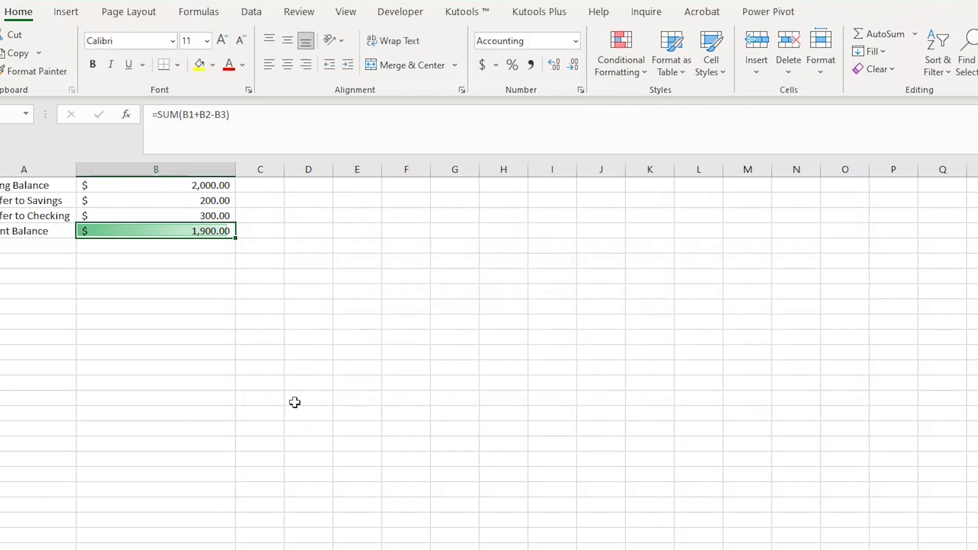